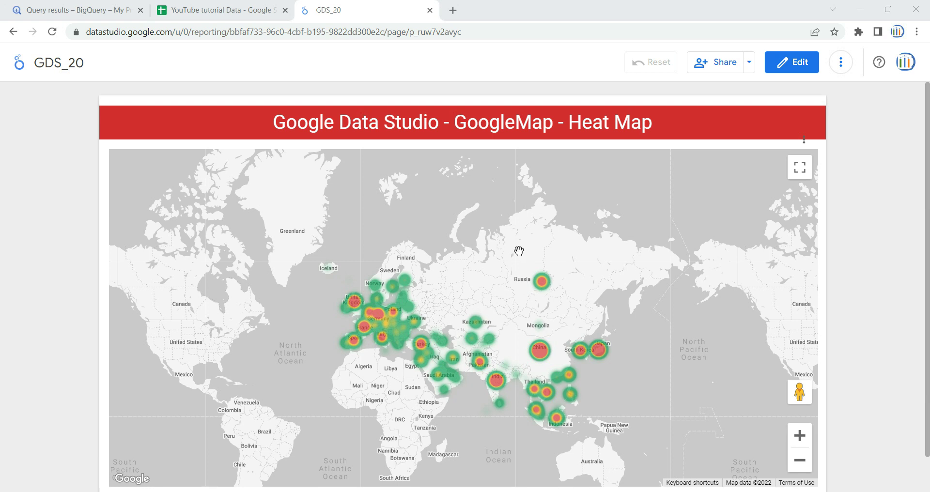
Open the GDS_20 report for editing and add a new blank page
scroll(519, 251, down, 2)
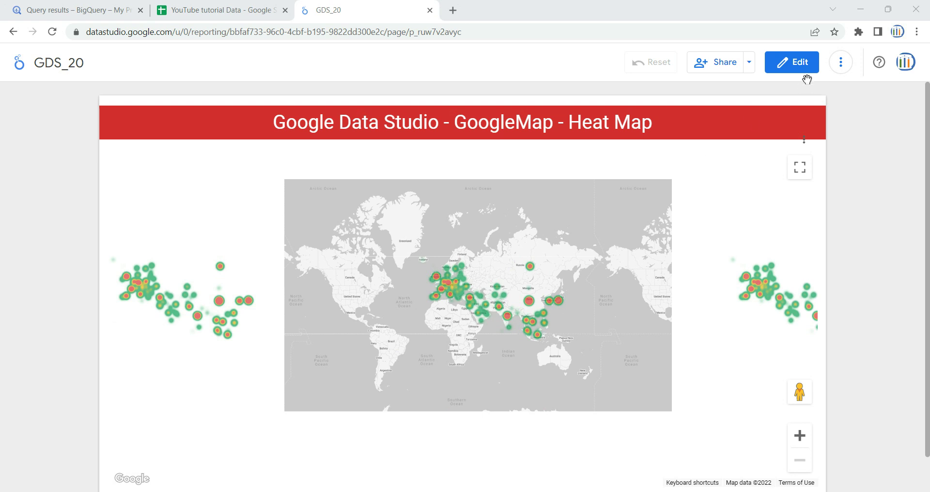
click(793, 62)
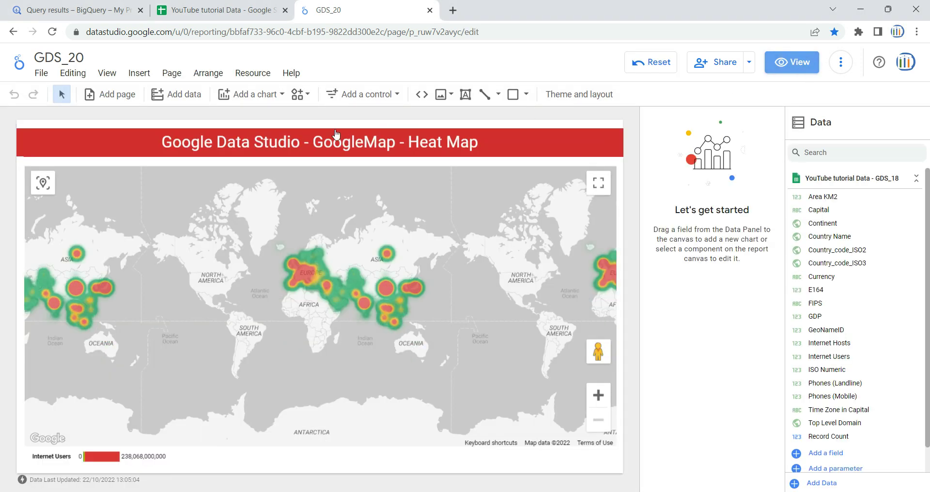
click(170, 76)
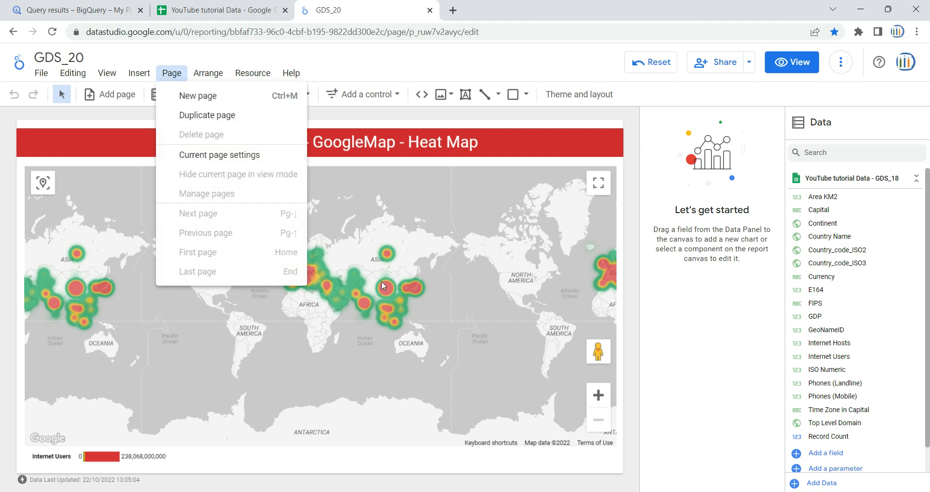
click(215, 97)
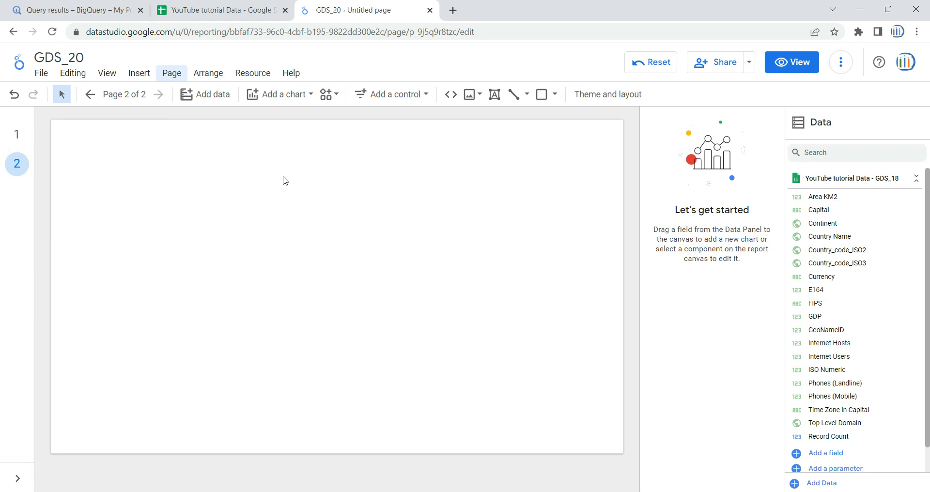
Switch to the YouTube tutorial Data spreadsheet and examine the country name, country code, currency, continent and internet users columns of GDS_18
click(196, 10)
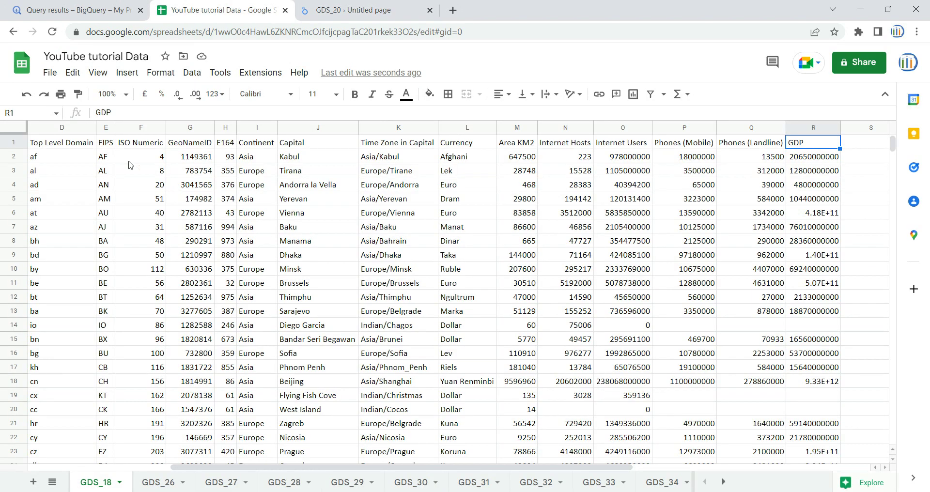
click(110, 158)
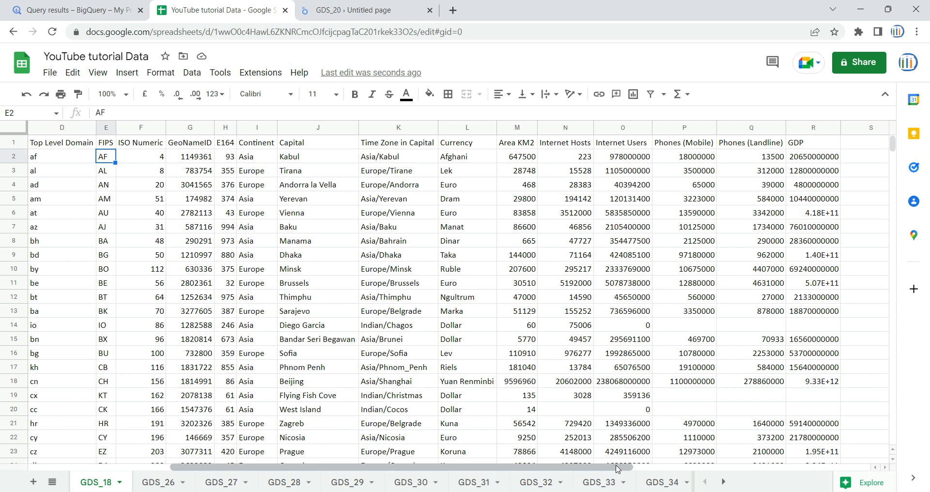
drag(618, 469, 475, 469)
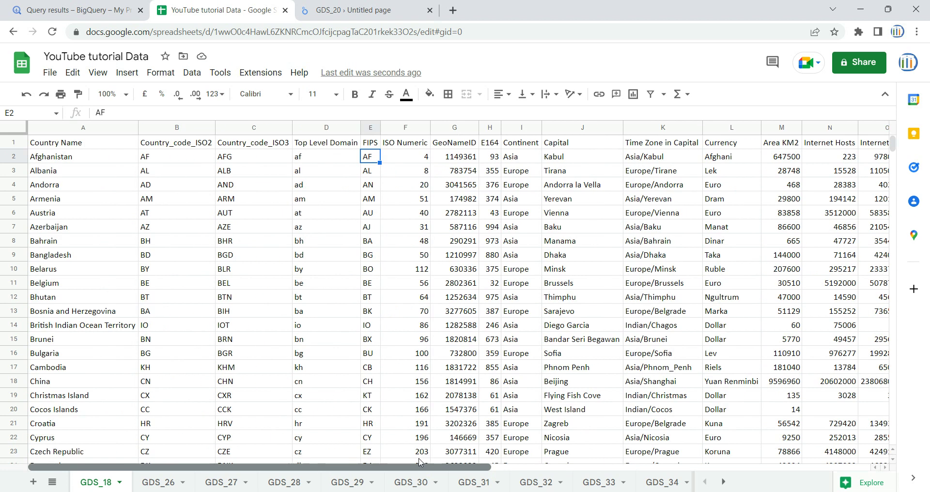
click(97, 128)
click(172, 128)
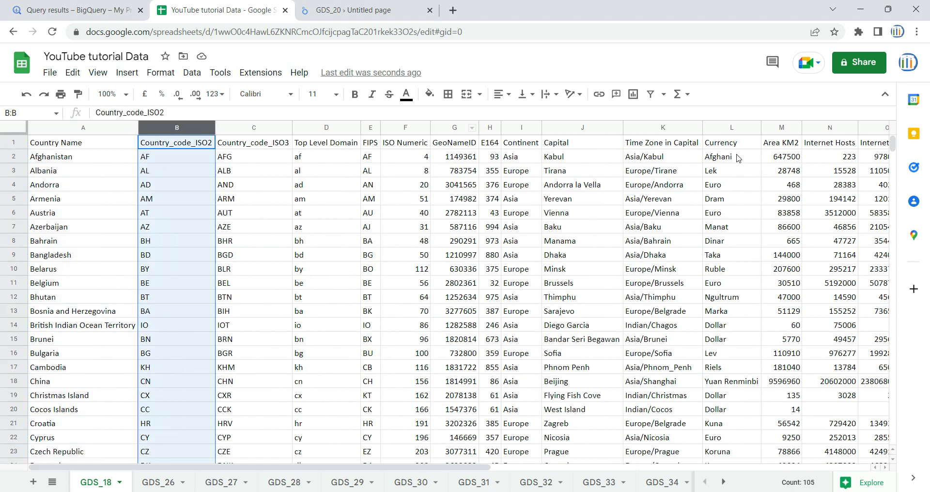
click(723, 128)
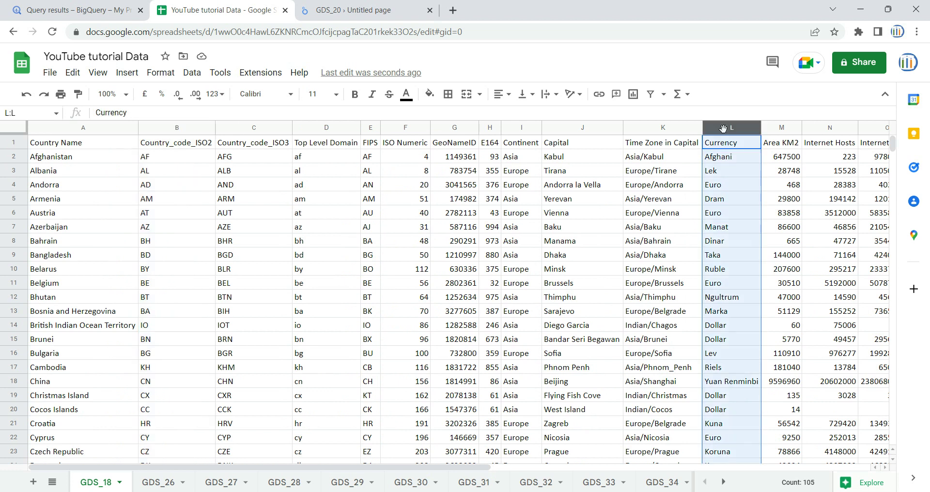
click(525, 129)
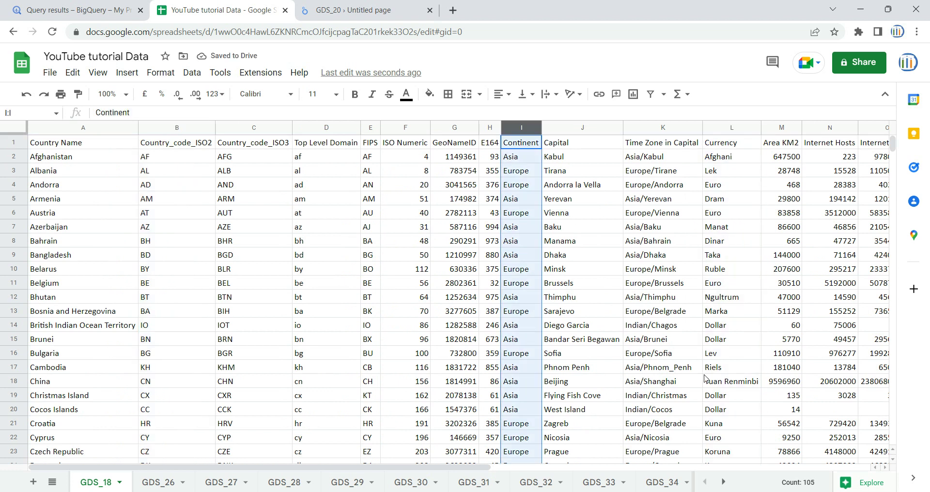
drag(477, 468, 601, 469)
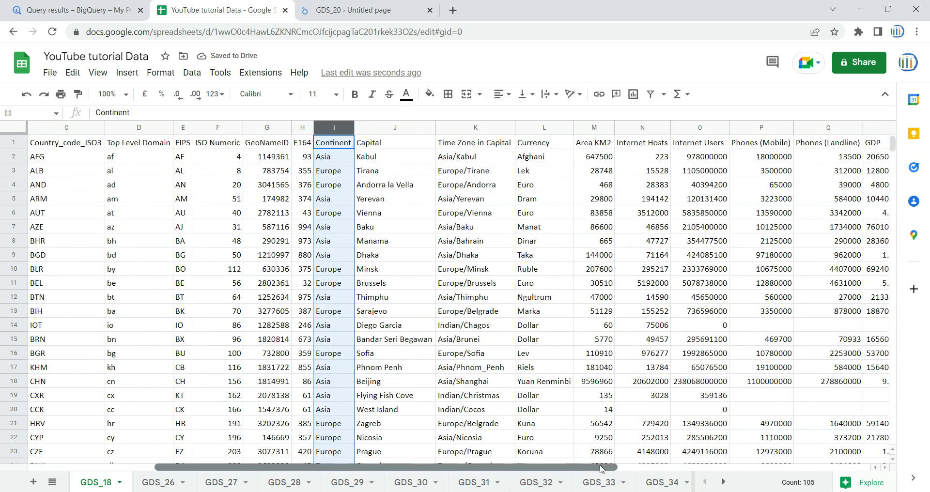
click(702, 127)
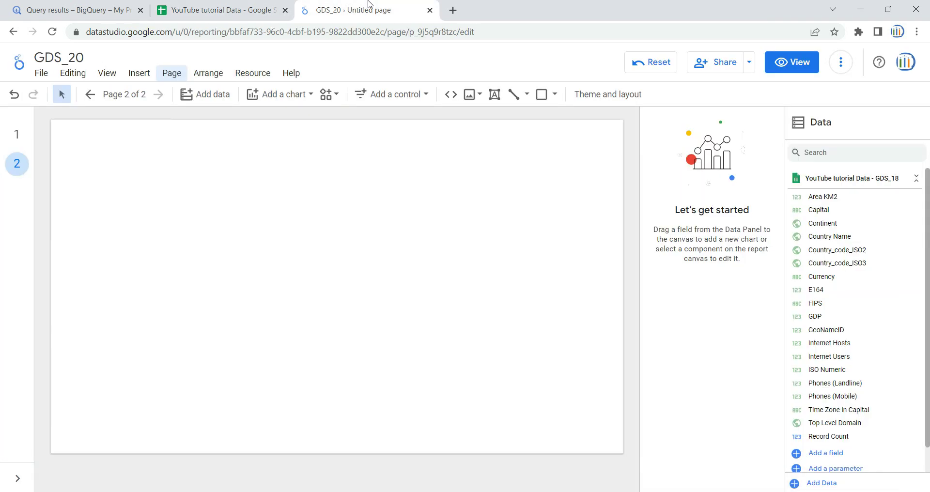
Return to the GDS_20 report and insert a Google Maps heatmap on page 2
click(371, 8)
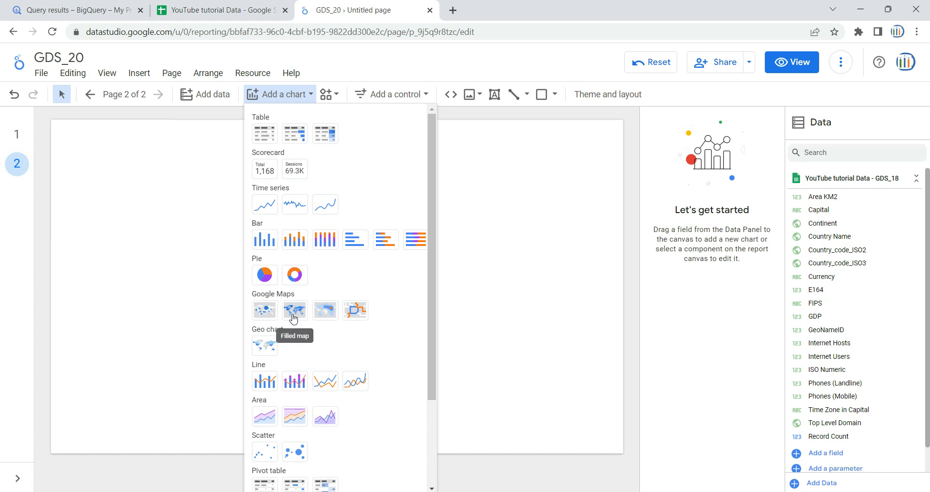
click(325, 311)
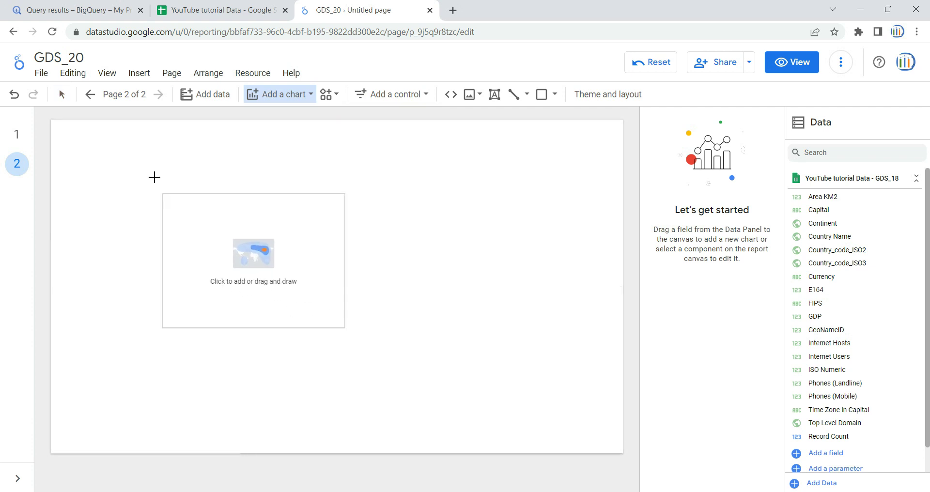
click(111, 149)
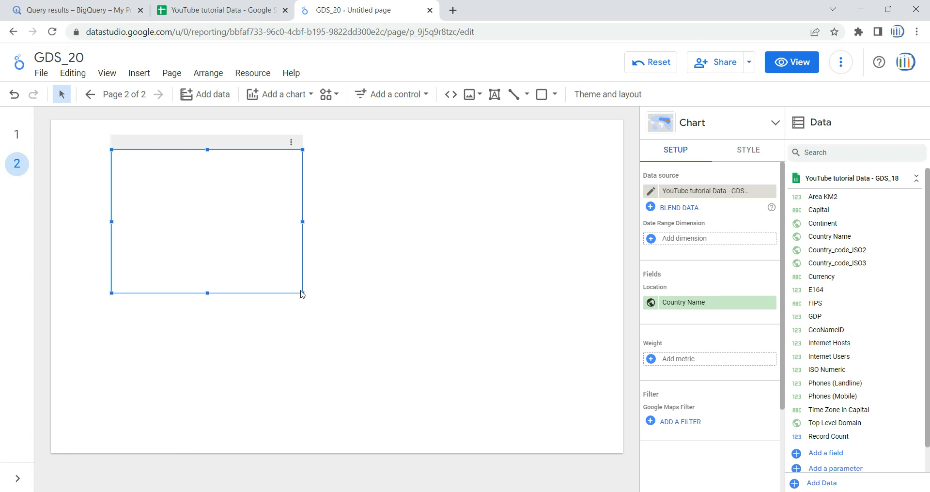
Move the heatmap to the page's left edge and enlarge it to fill most of the page
drag(301, 294, 508, 369)
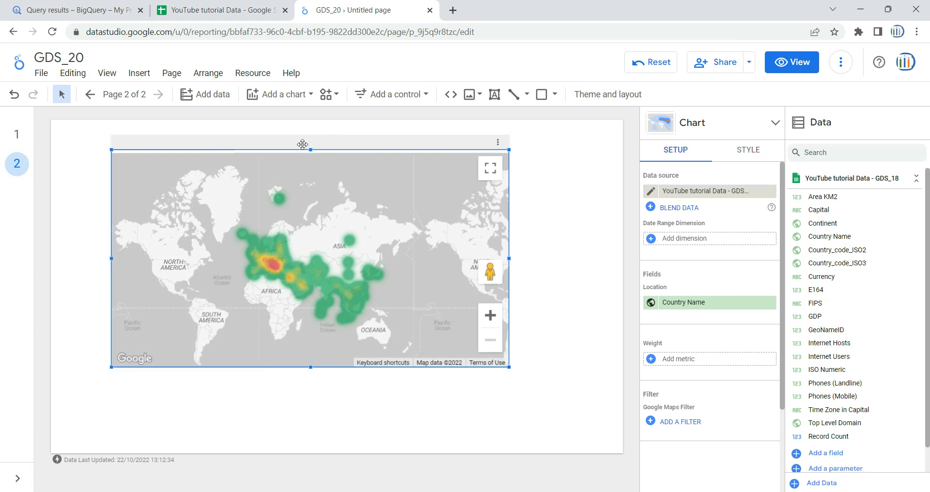
drag(285, 143, 225, 130)
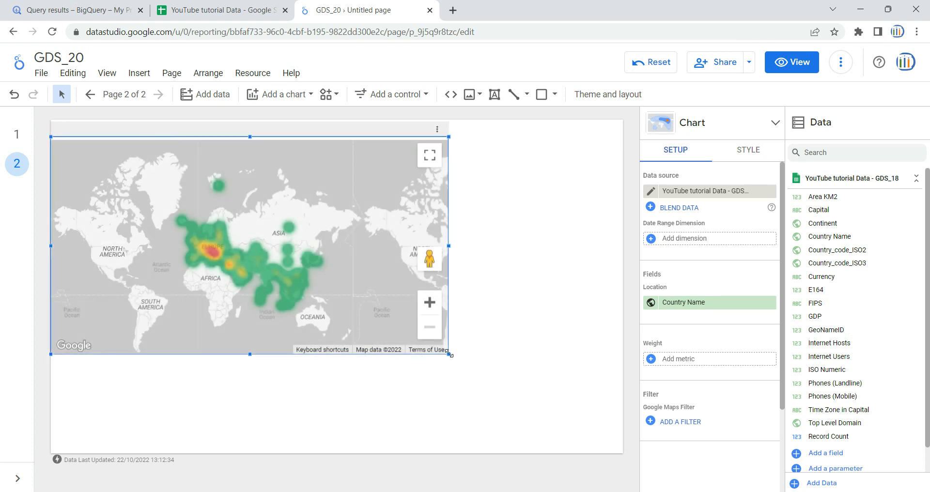
drag(449, 355, 479, 368)
drag(570, 417, 610, 437)
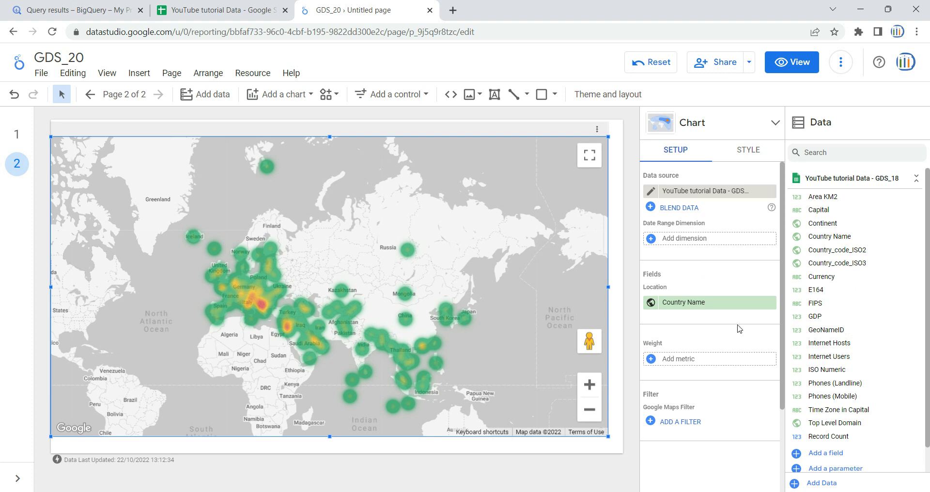
Set the heatmap's weight metric to Internet Users
click(681, 362)
scroll(717, 431, down, 2)
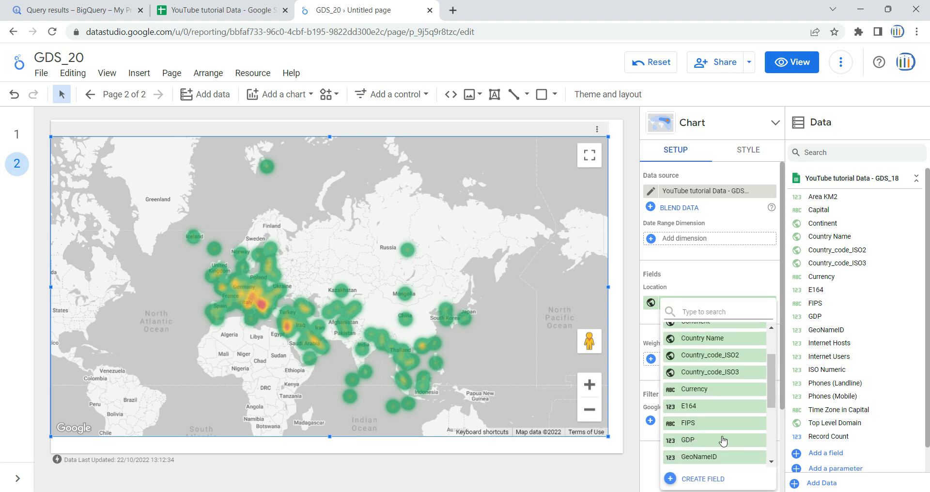
click(721, 447)
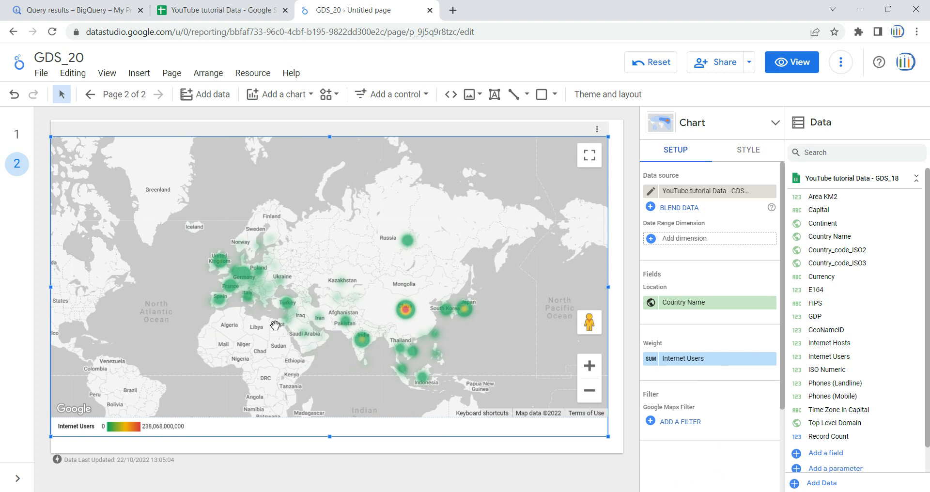
click(589, 367)
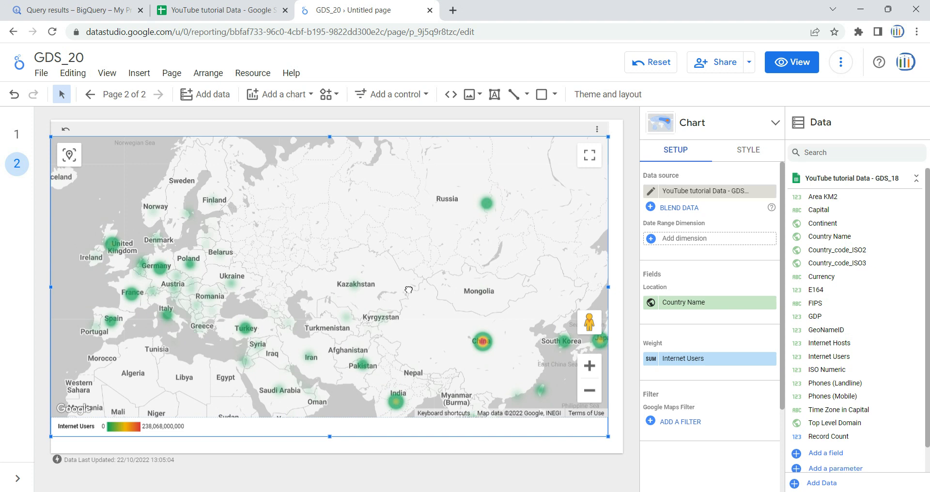
drag(453, 339, 396, 227)
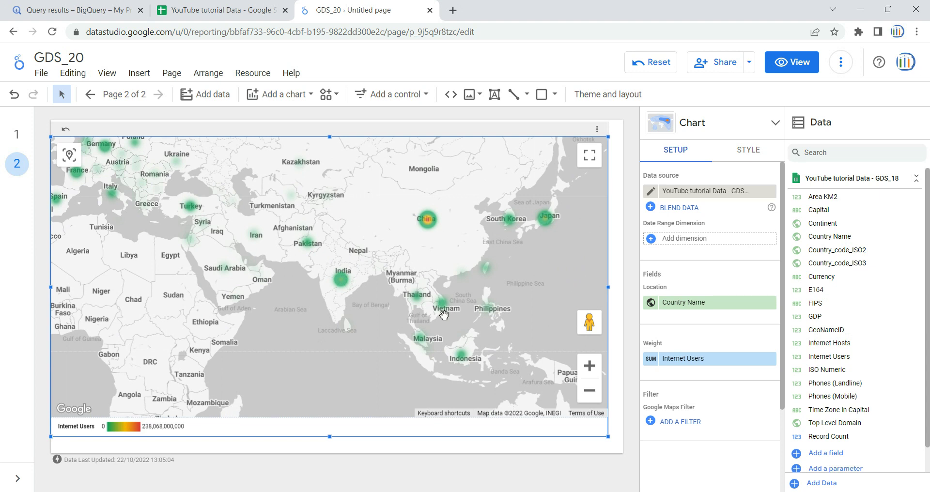
Start a new filter for the heatmap and name it Country_FIlter
click(691, 241)
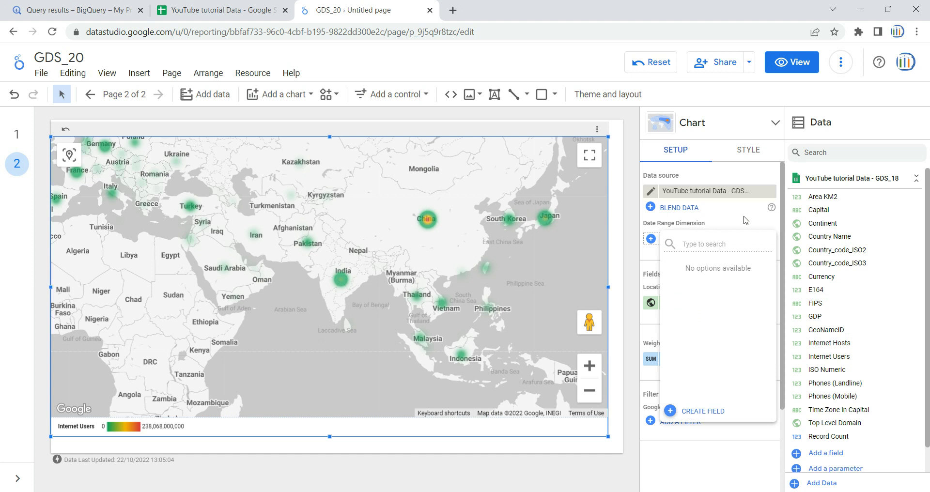
click(749, 221)
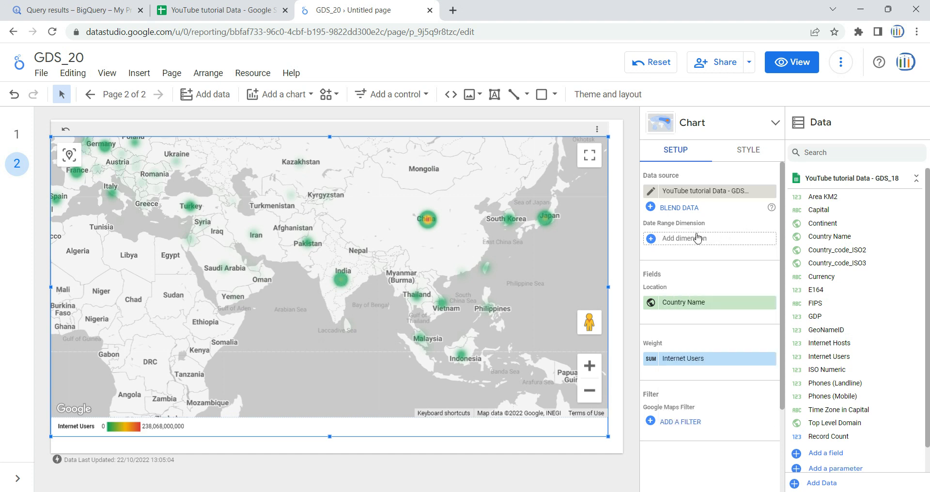
scroll(718, 268, down, 2)
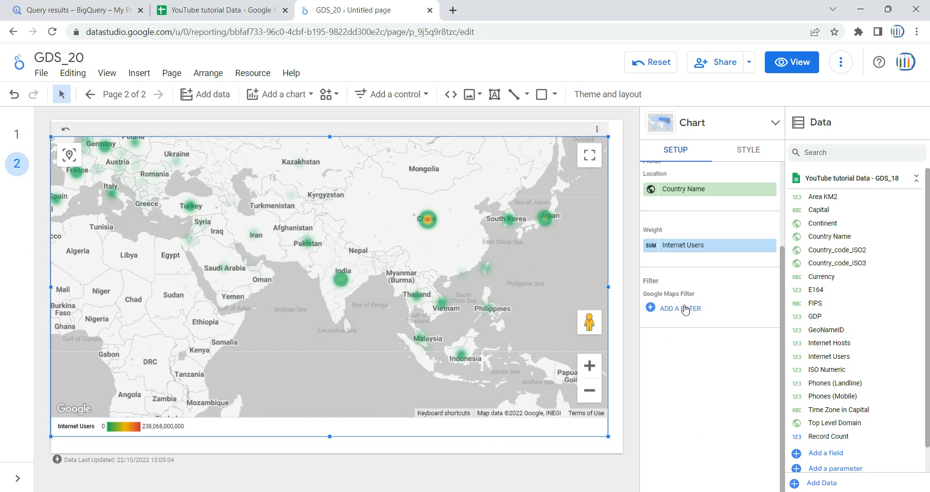
click(671, 309)
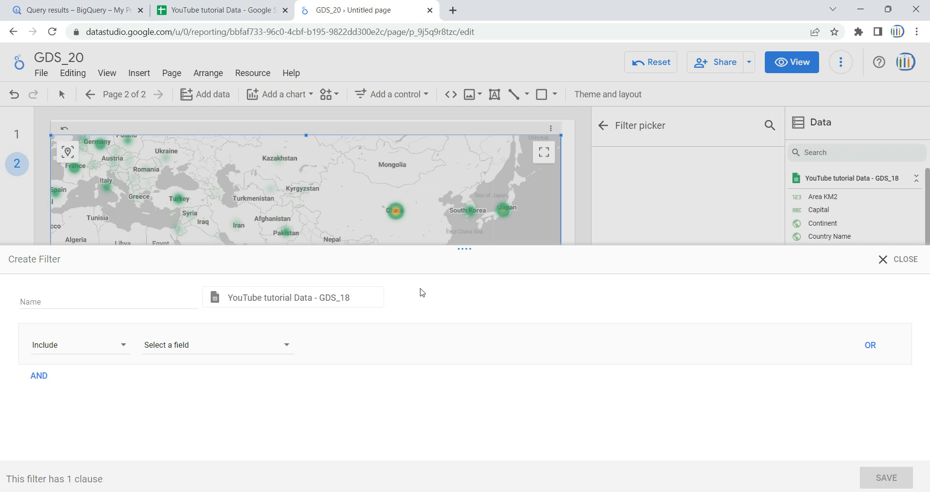
click(141, 296)
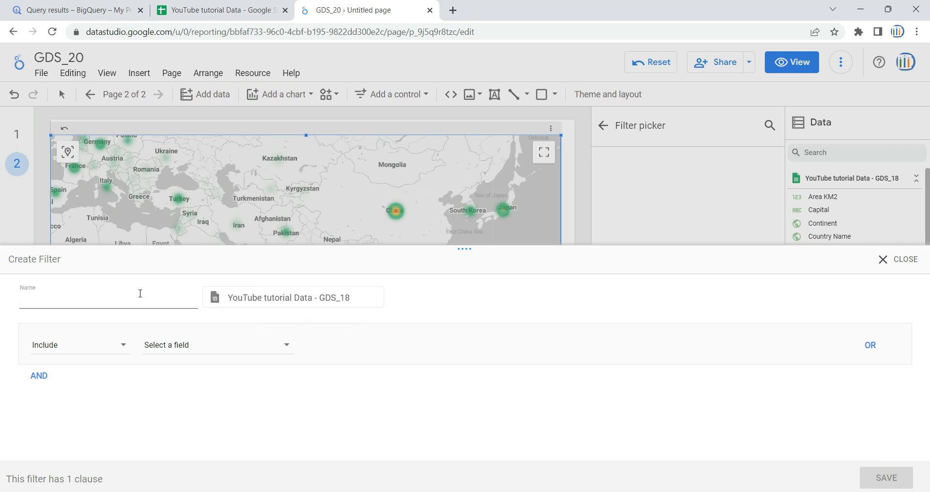
text(Country_FIlter)
Define the filter's first clause to include records where Country Name is Equal to (=) India
click(218, 345)
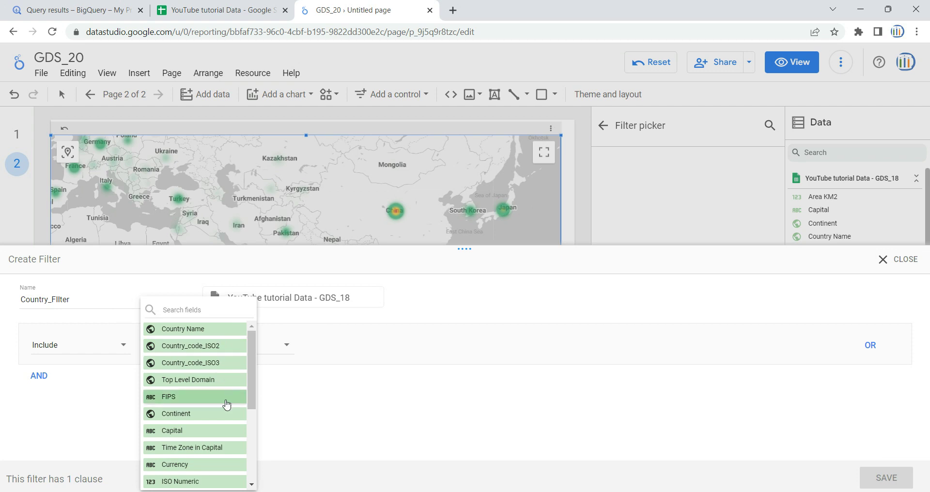
click(307, 351)
click(280, 349)
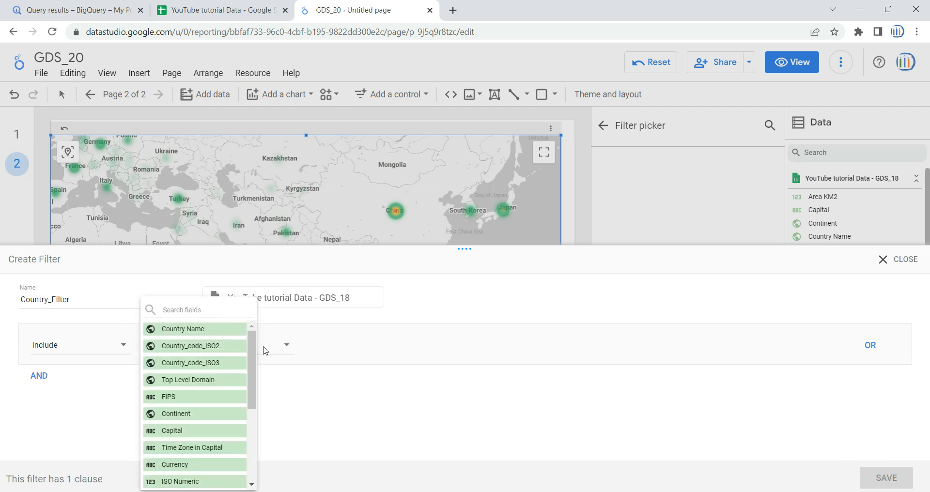
click(222, 332)
click(390, 349)
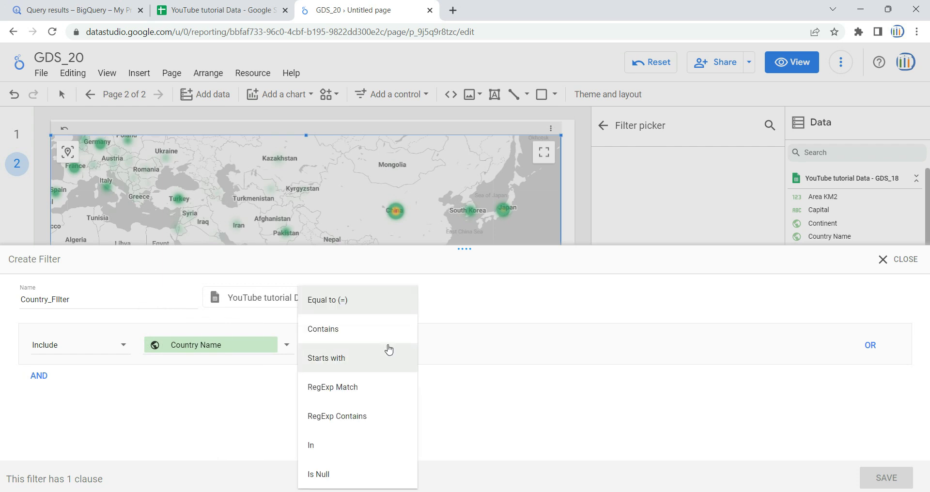
click(492, 354)
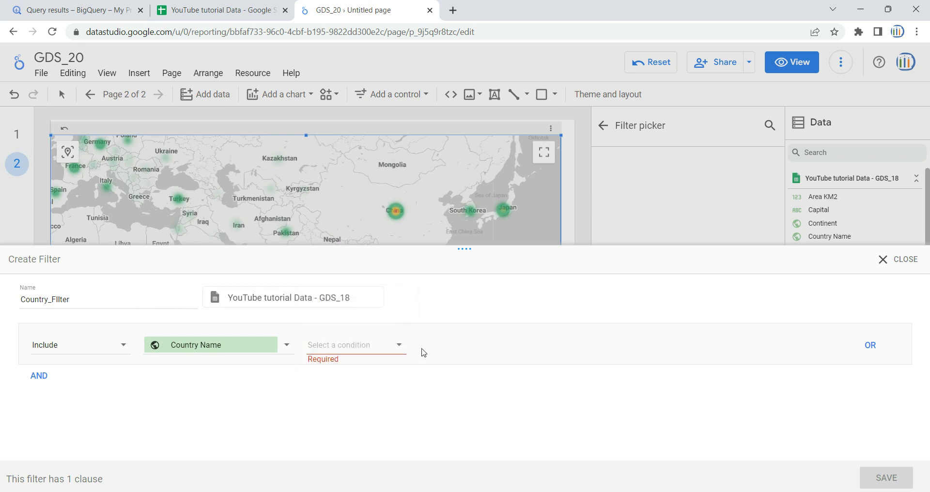
click(400, 349)
click(374, 313)
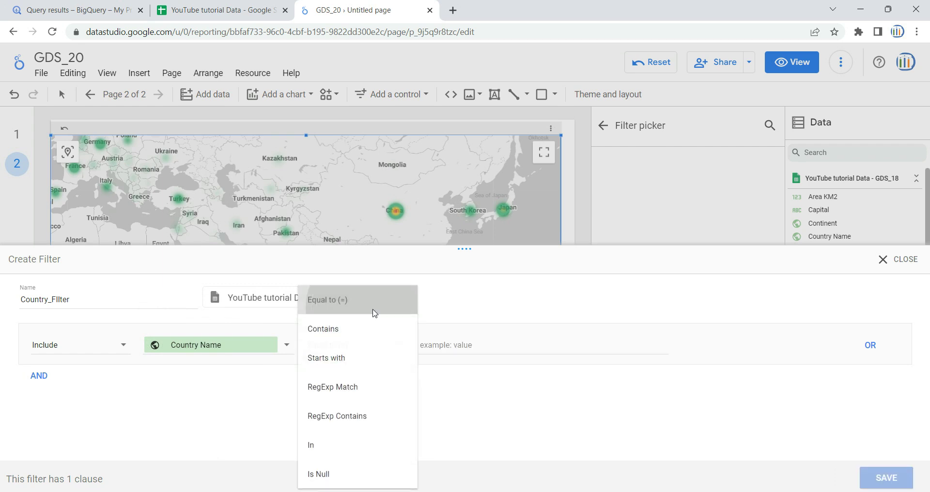
click(507, 349)
text(India)
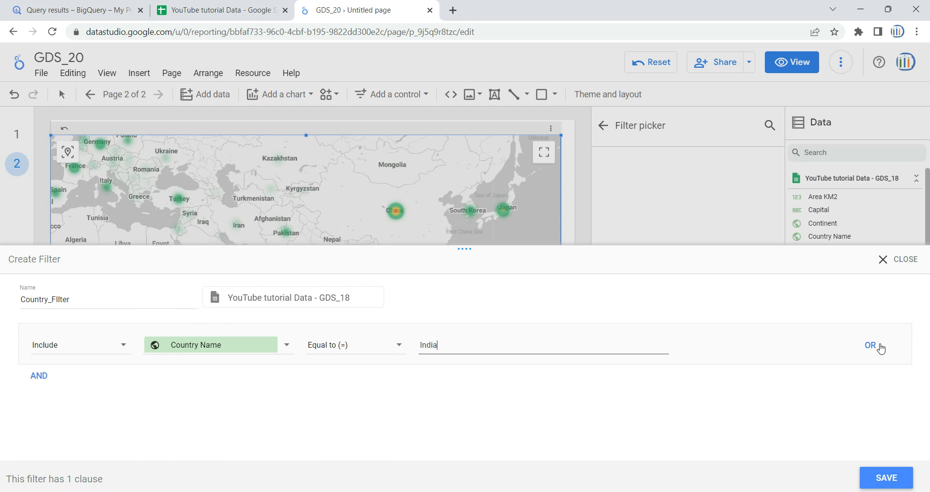
Add an OR clause to include records where Country Name is Equal to (=) Pakistan, and save the filter
click(871, 346)
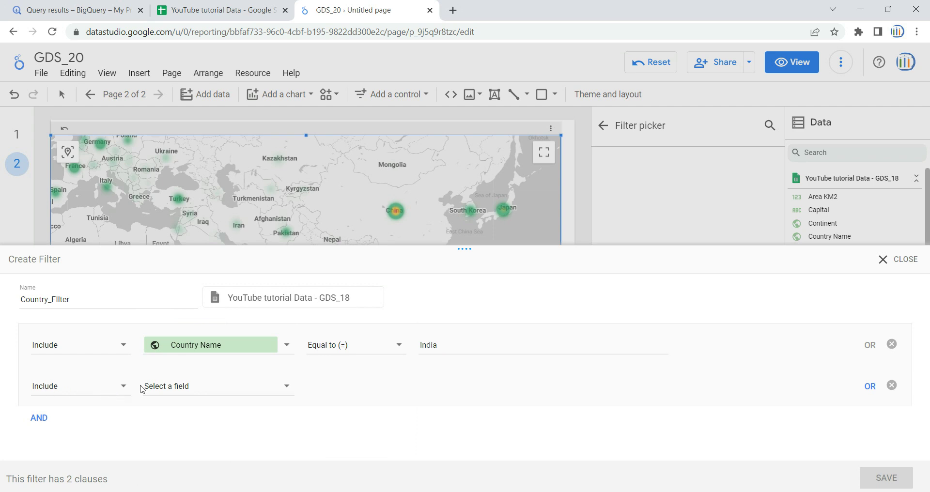
click(283, 390)
click(189, 326)
click(398, 390)
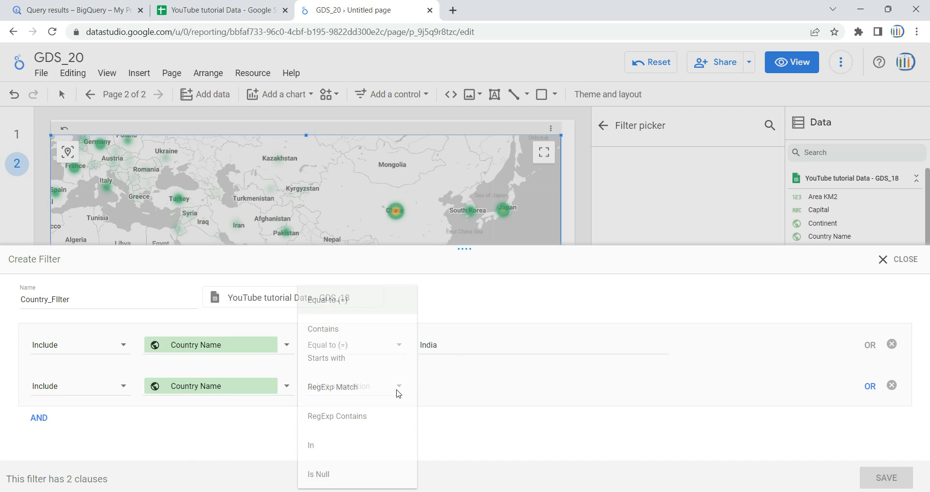
click(352, 303)
click(483, 384)
text(Pakistan)
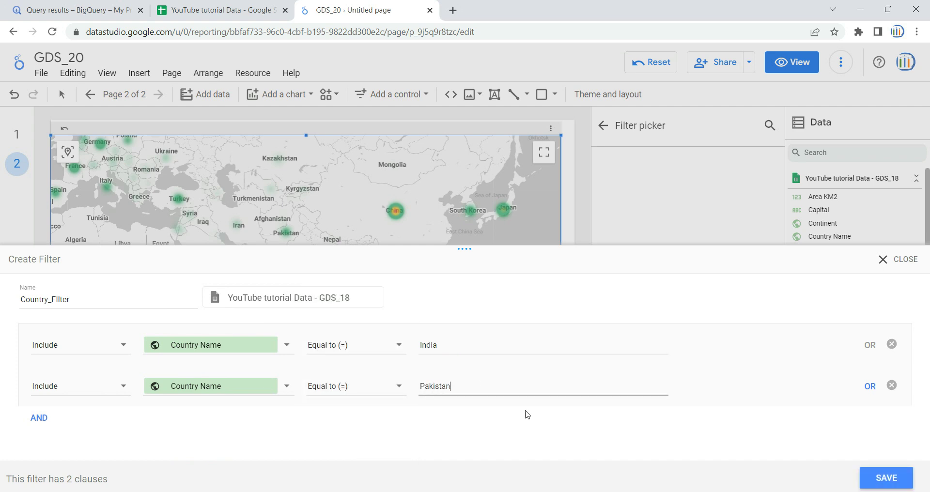
click(888, 479)
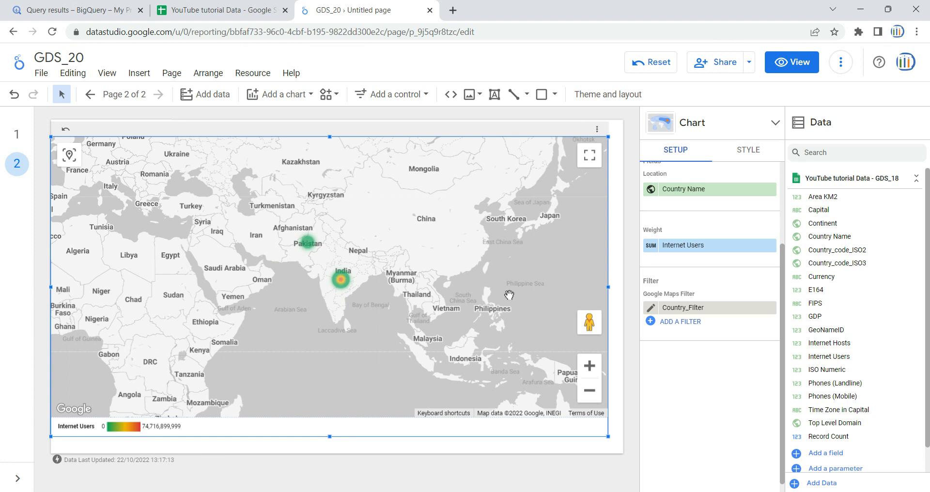
Set the style of the heatmap's background map to Silver
scroll(768, 192, up, 3)
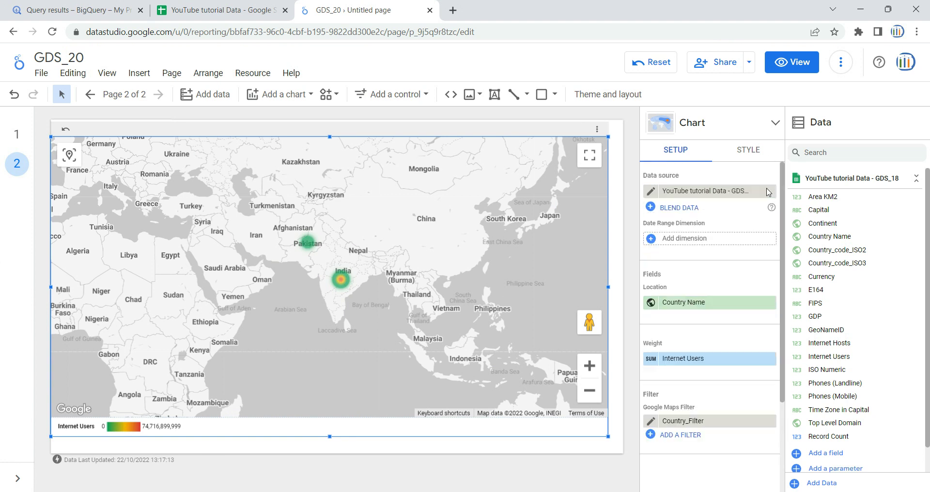
click(756, 163)
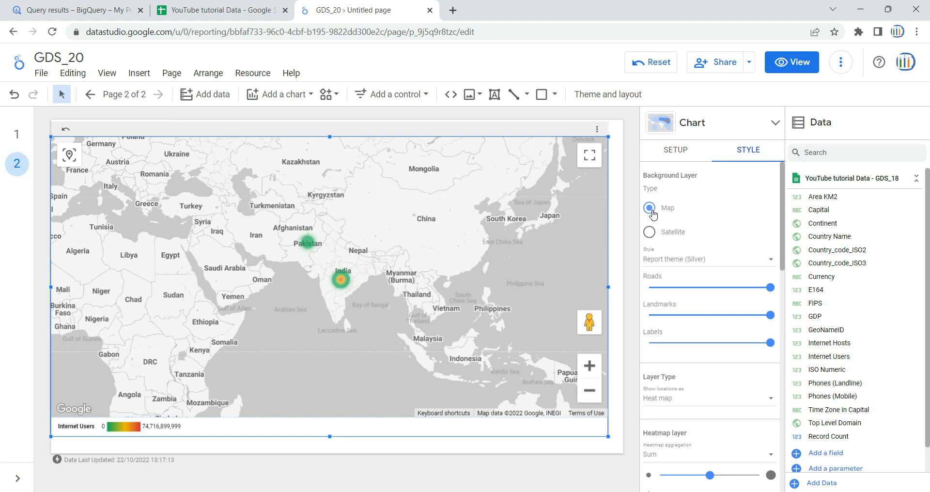
click(649, 233)
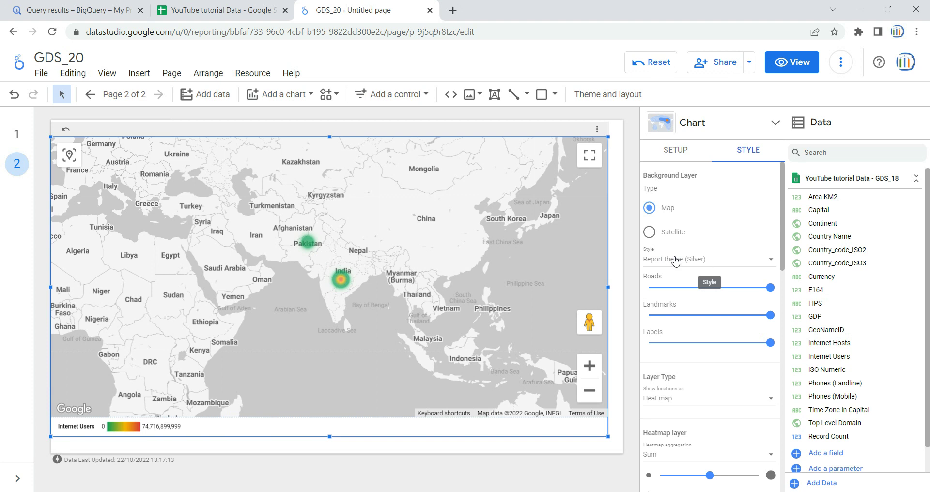
click(694, 261)
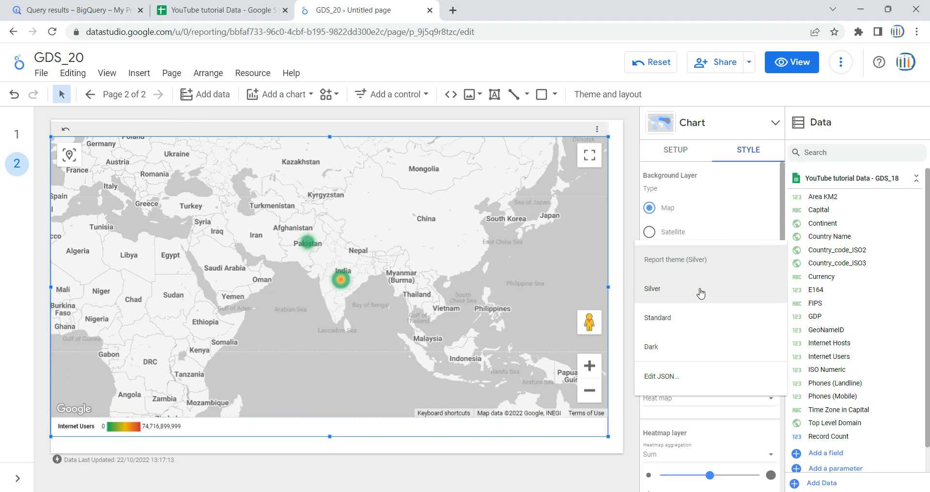
click(667, 296)
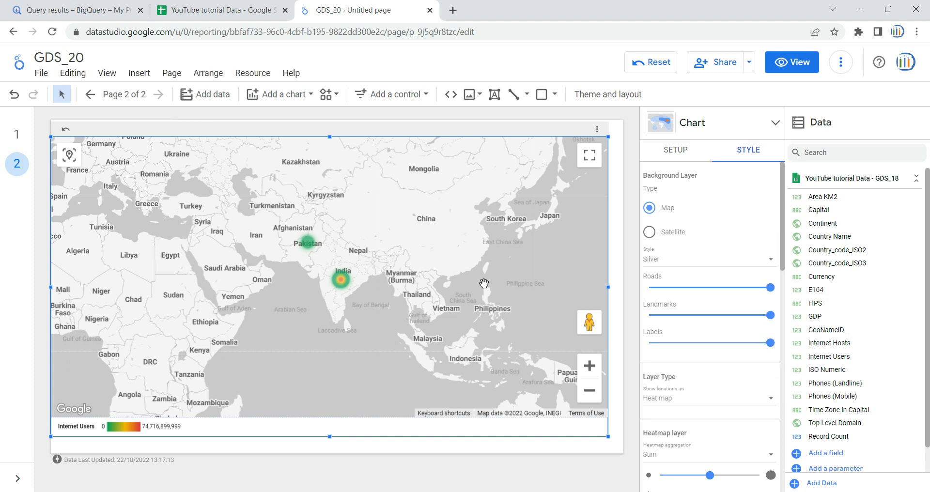
Try the Standard and Dark styles on the heatmap's background map and switch back to Silver
click(720, 260)
click(720, 292)
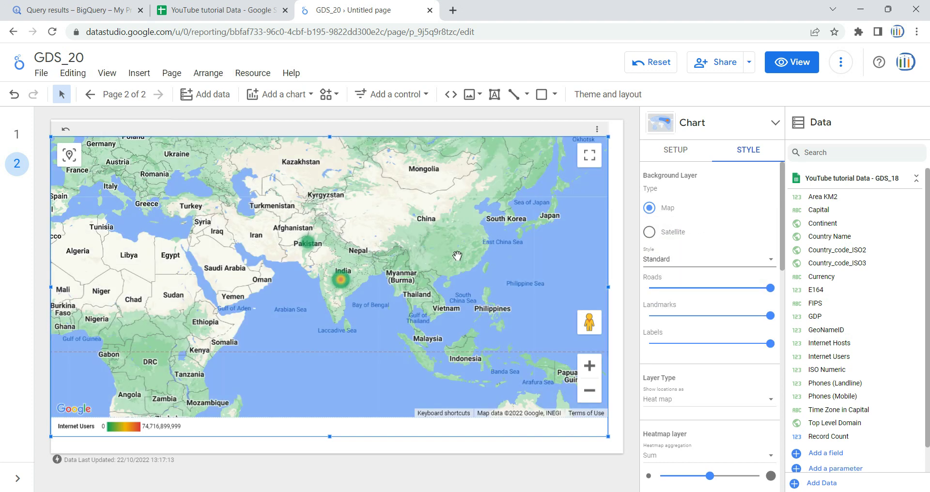
click(734, 258)
click(736, 295)
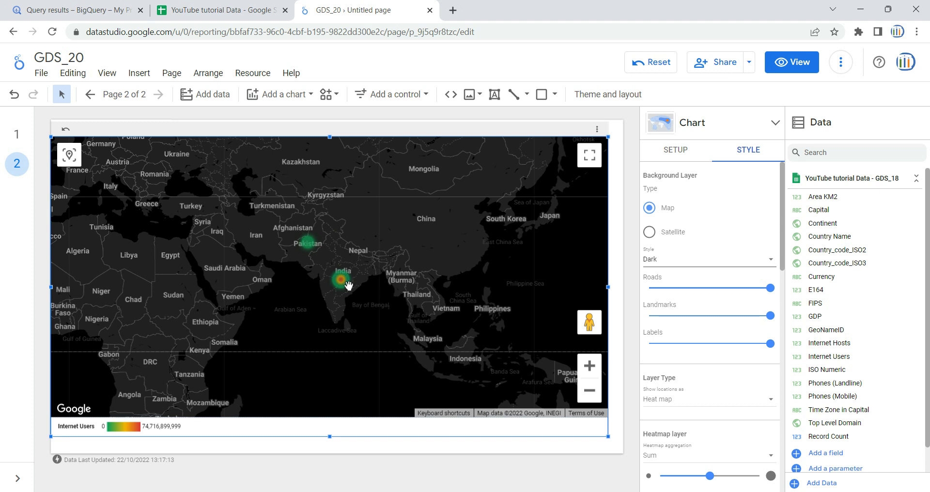
click(705, 257)
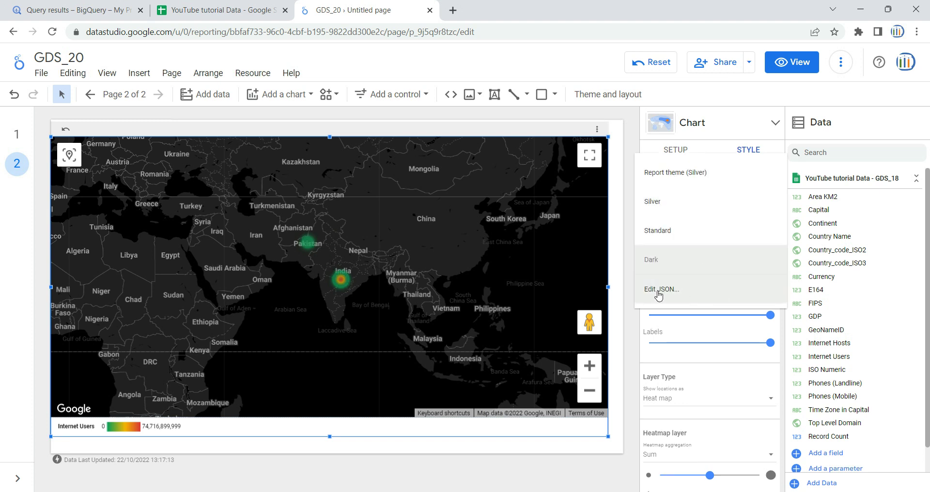
click(629, 257)
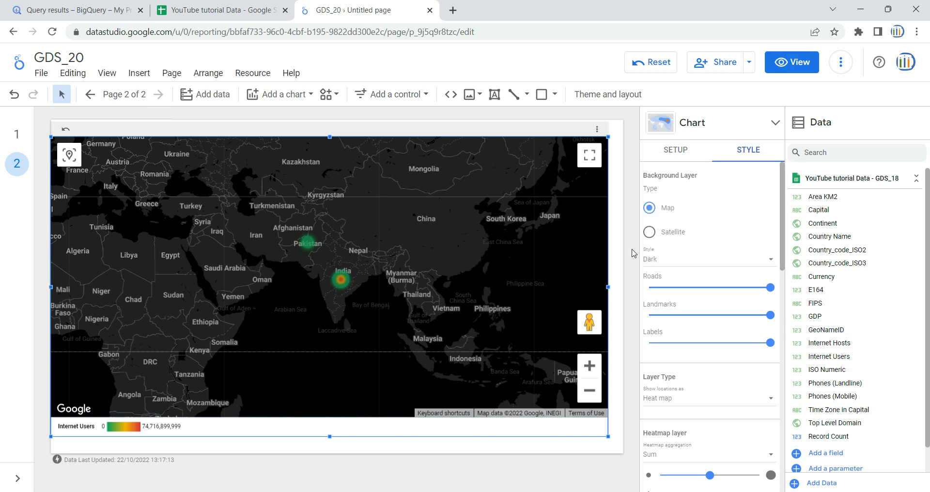
click(673, 262)
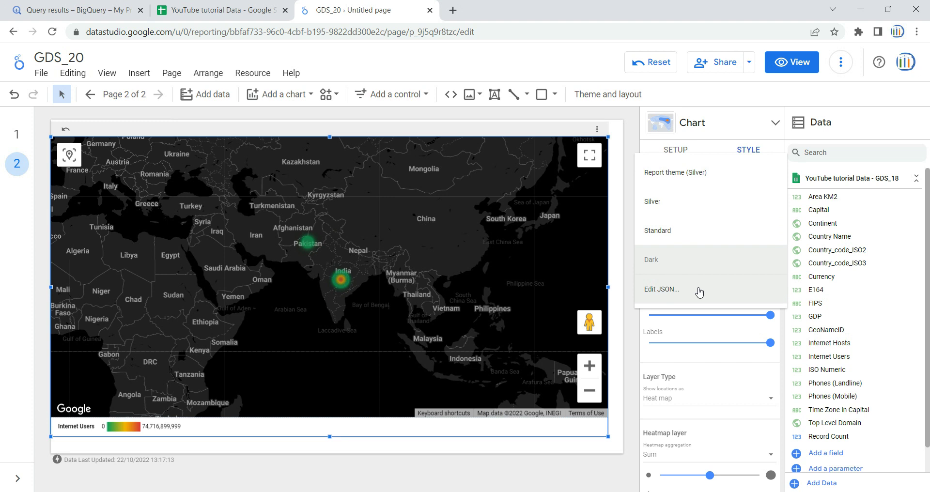
click(662, 204)
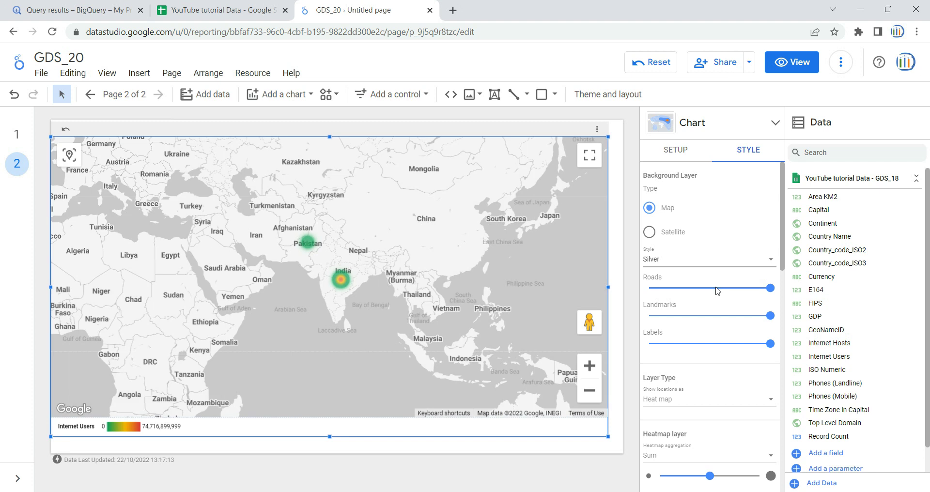
Lower the background layer's Roads detail to its minimum so that no roads are drawn on the map
click(591, 367)
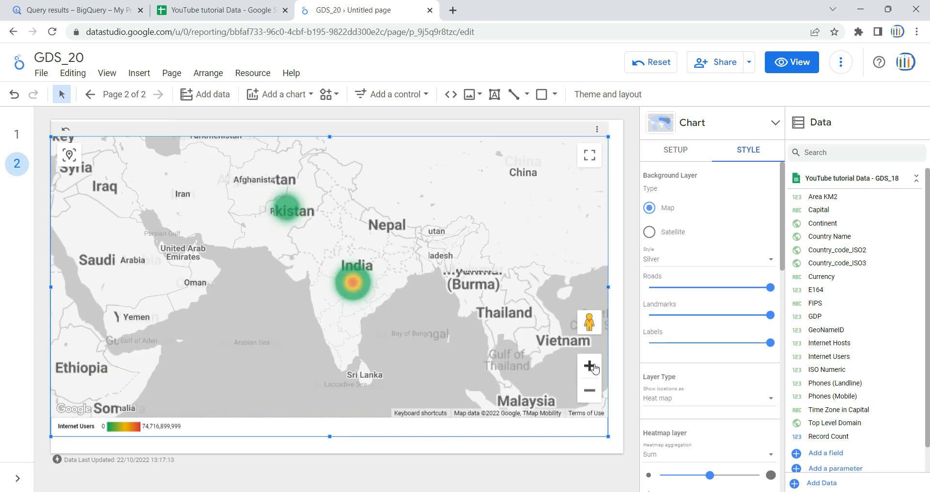
click(590, 367)
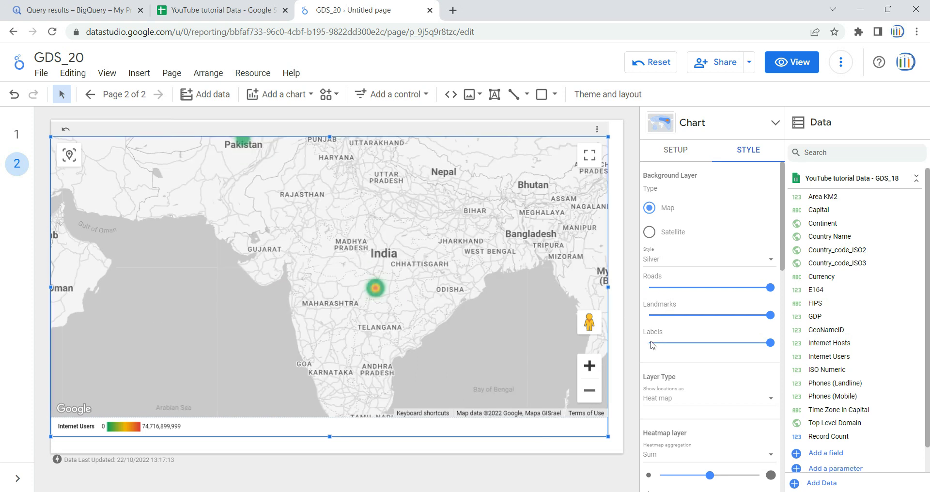
click(589, 366)
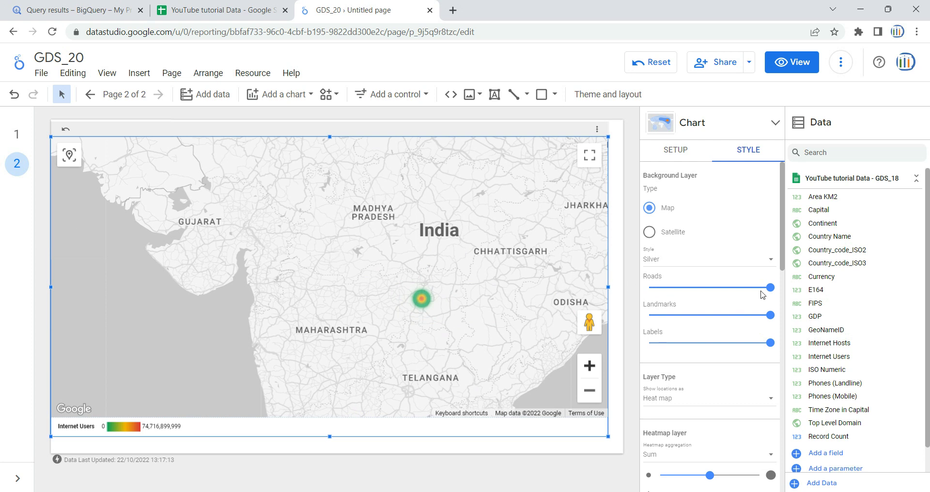
drag(771, 288, 680, 291)
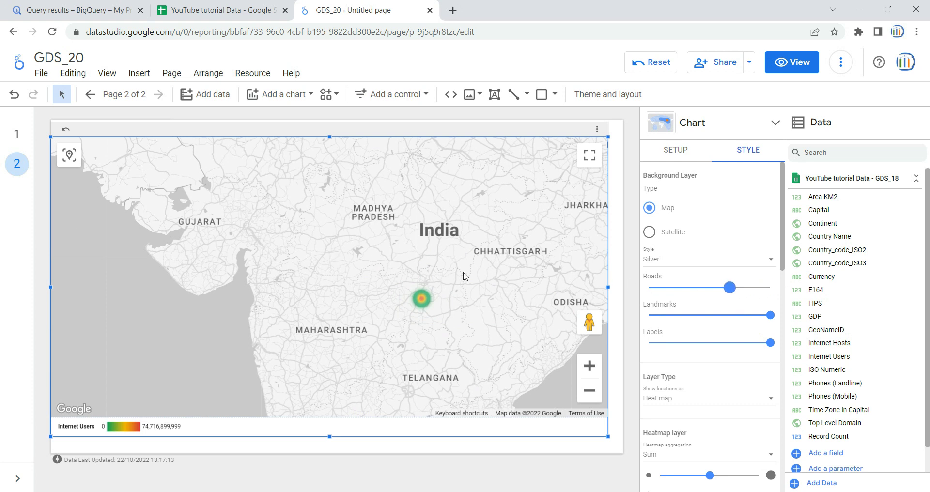
drag(729, 288, 636, 292)
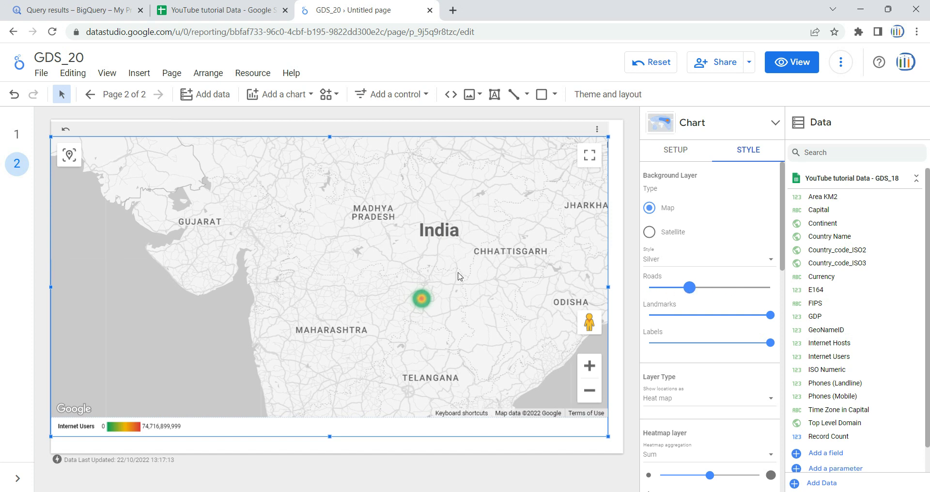
drag(690, 288, 647, 288)
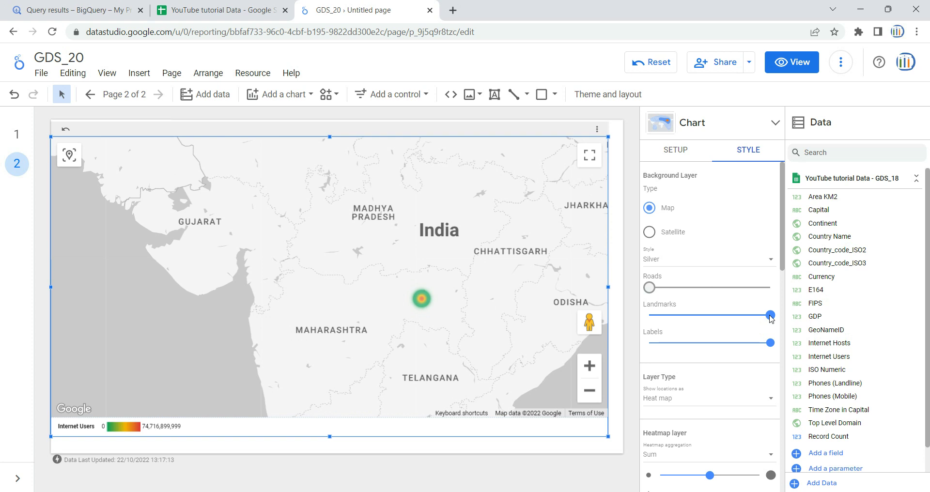
Lower the background layer's Landmarks detail to its minimum
drag(459, 251, 419, 317)
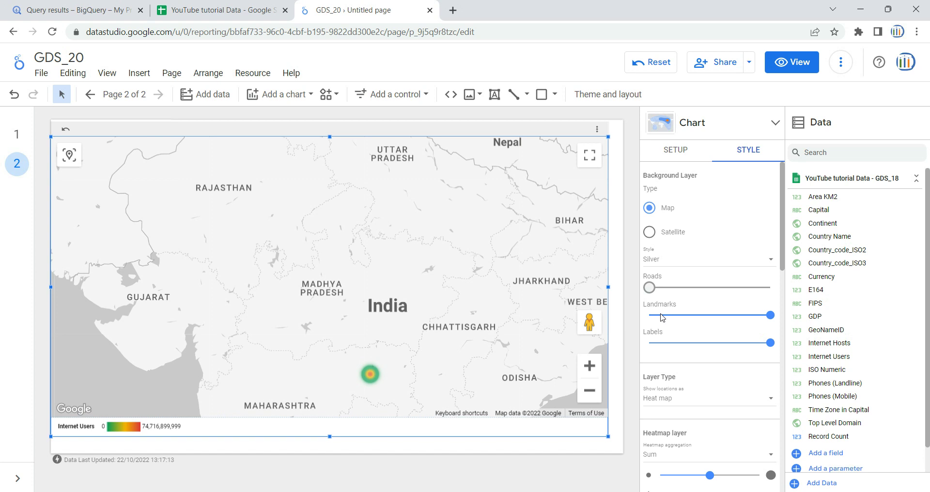
drag(770, 316, 730, 316)
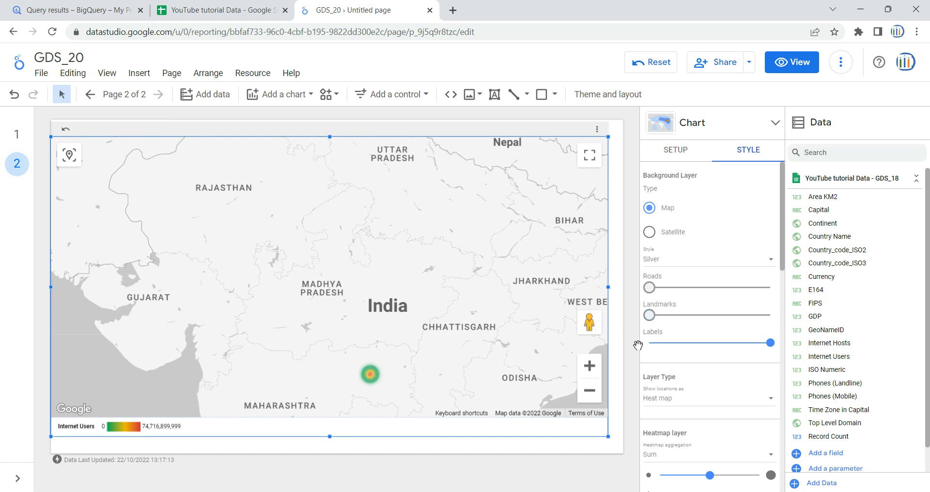
click(658, 344)
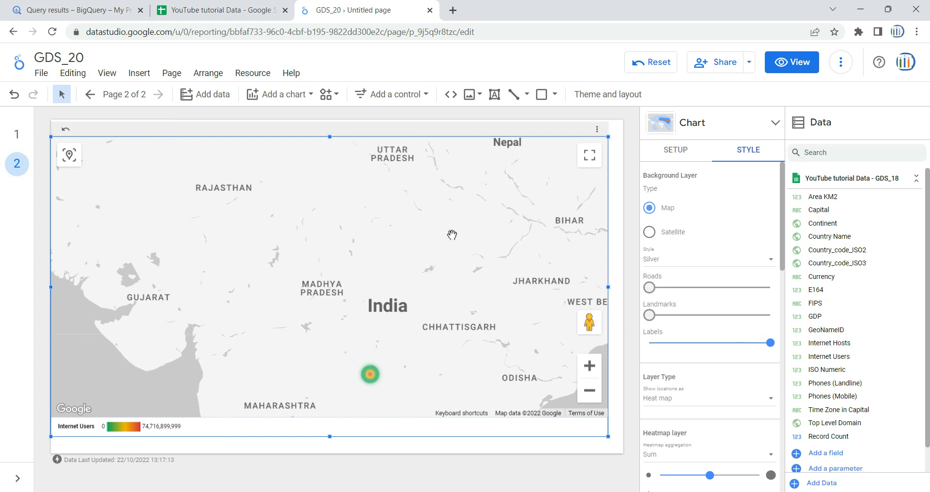
Try the background layer's Labels detail at its minimum and restore it to the maximum
click(590, 390)
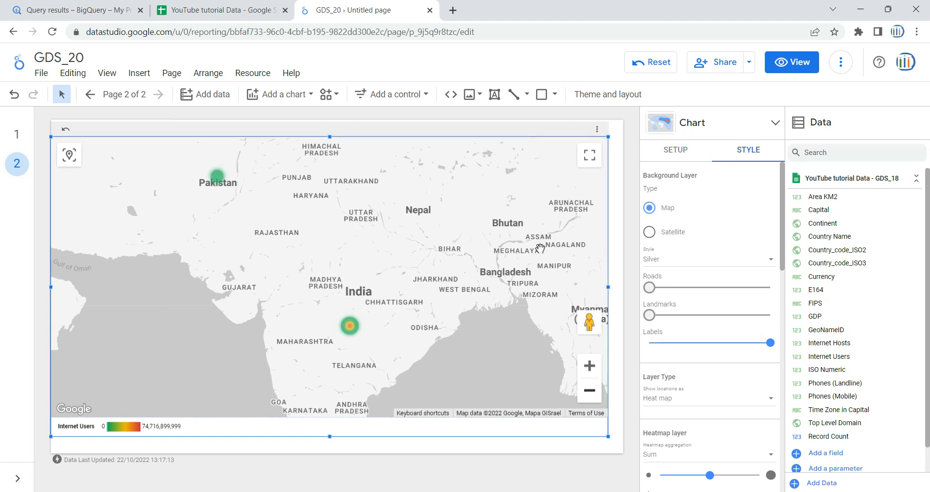
drag(771, 343, 730, 343)
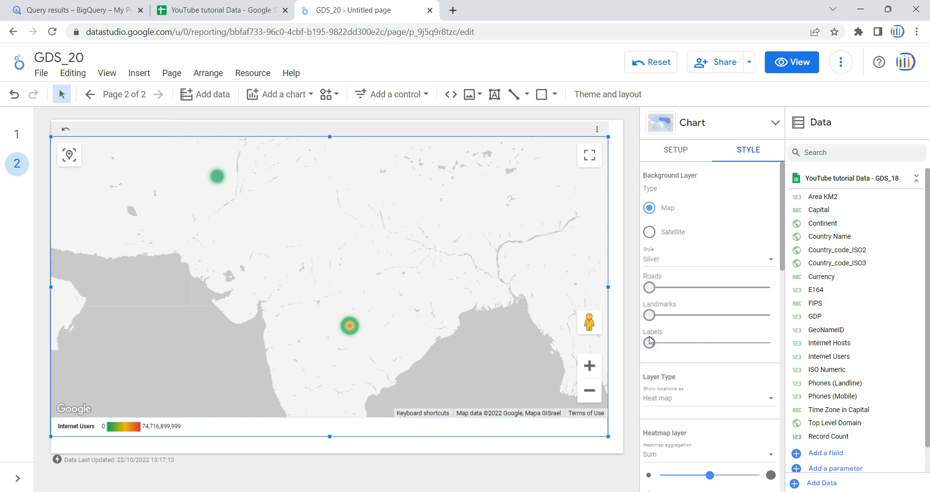
drag(650, 343, 690, 343)
click(770, 344)
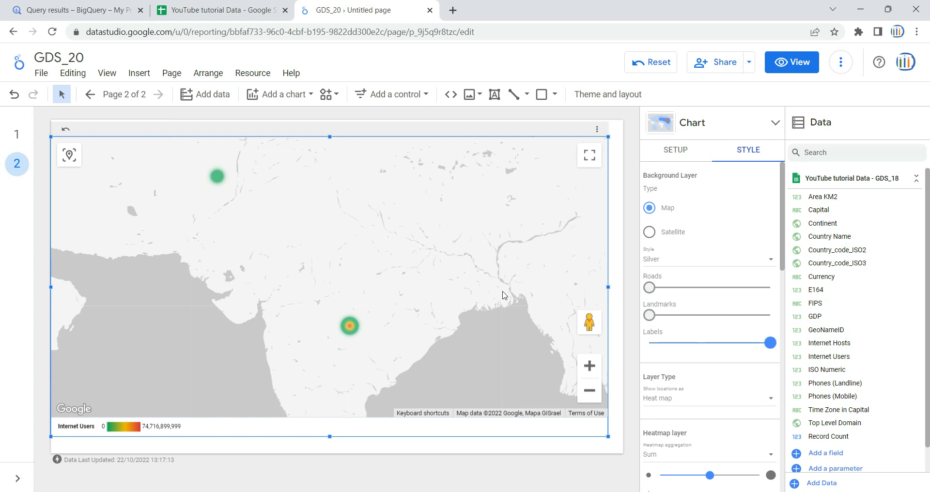
Review the available Google Maps chart and layer types, keeping Heat map as the layer type
scroll(700, 338, down, 3)
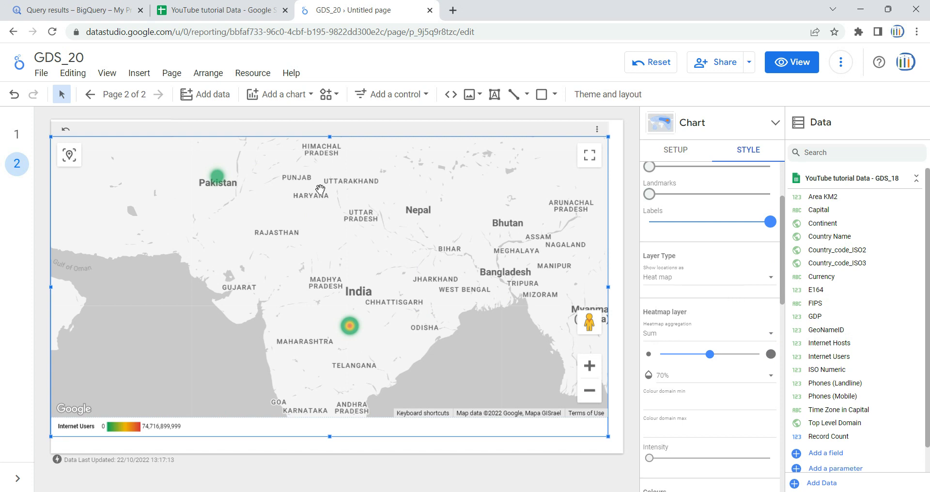
click(305, 96)
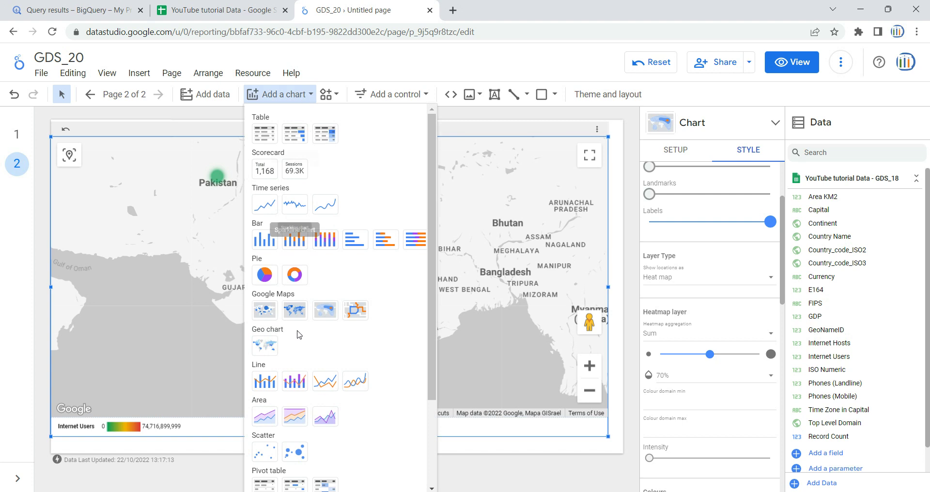
click(687, 301)
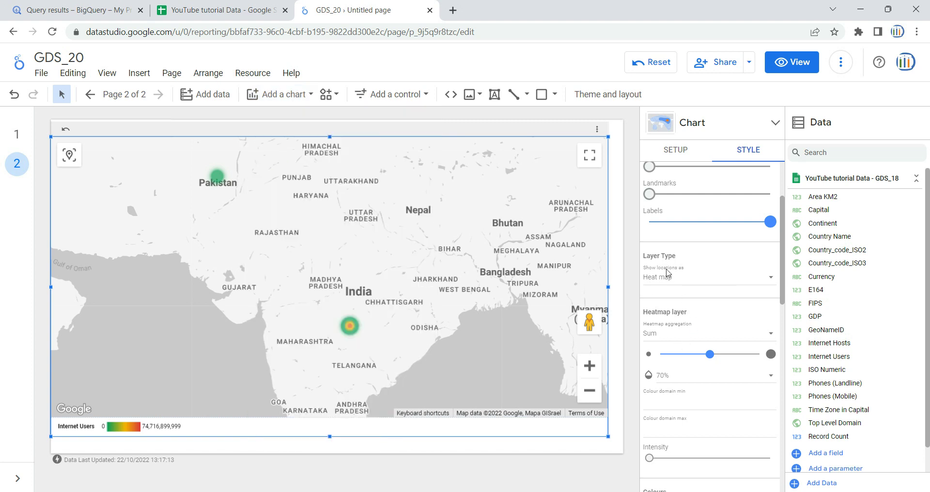
click(691, 286)
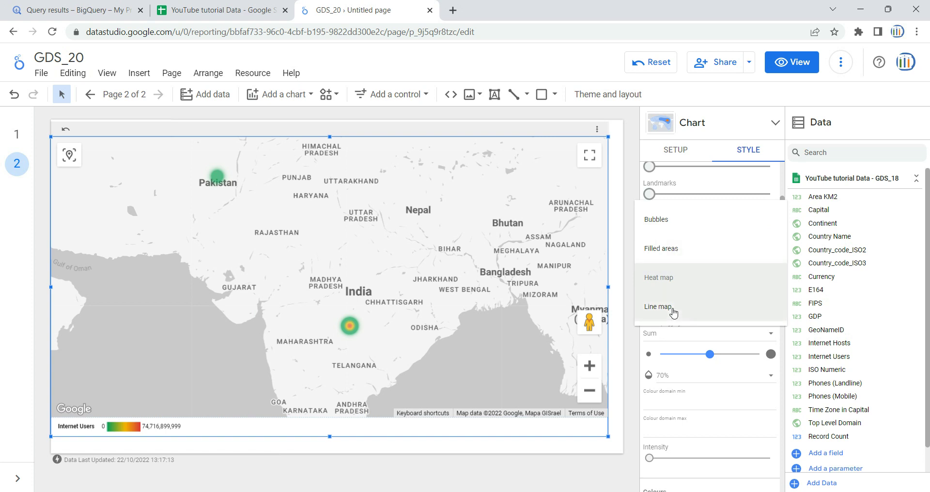
click(658, 284)
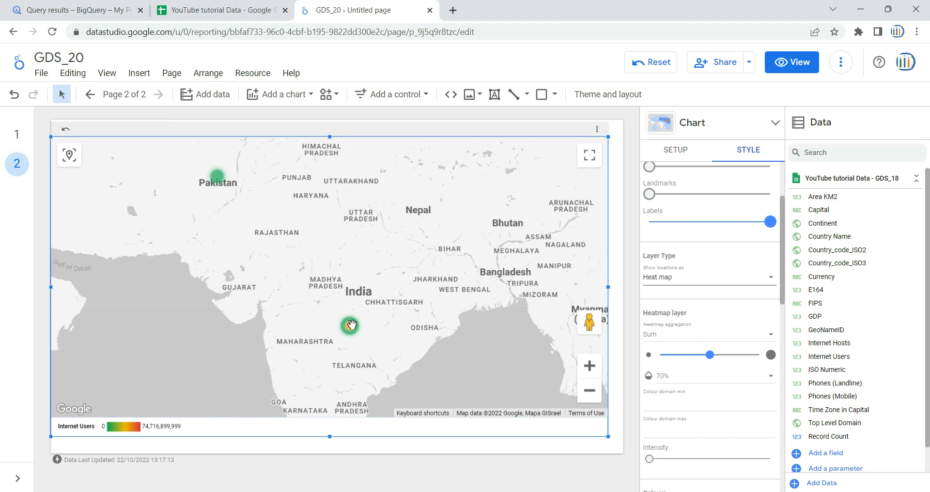
Set the heatmap layer's aggregation to Mean
click(670, 338)
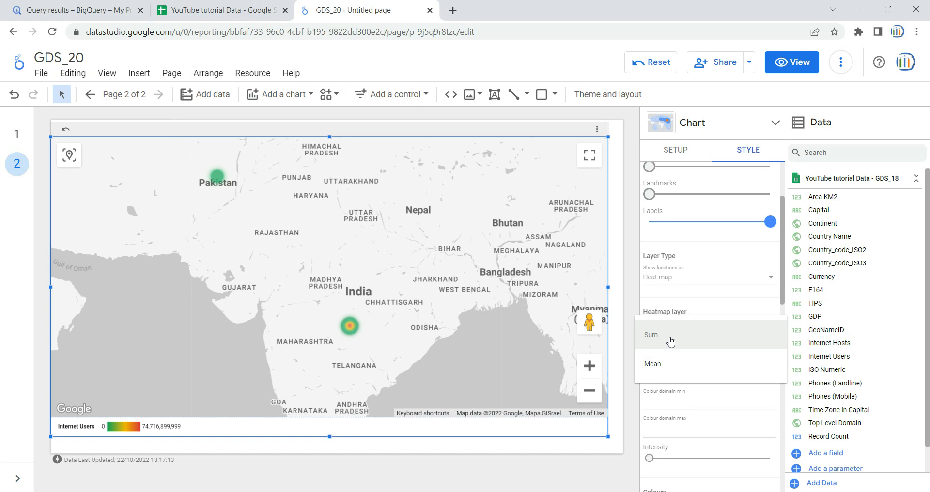
click(694, 342)
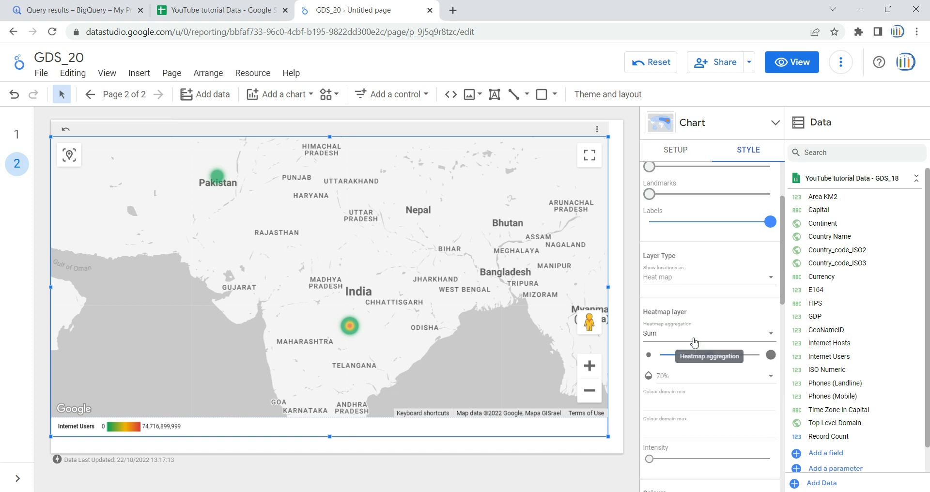
click(705, 336)
click(691, 369)
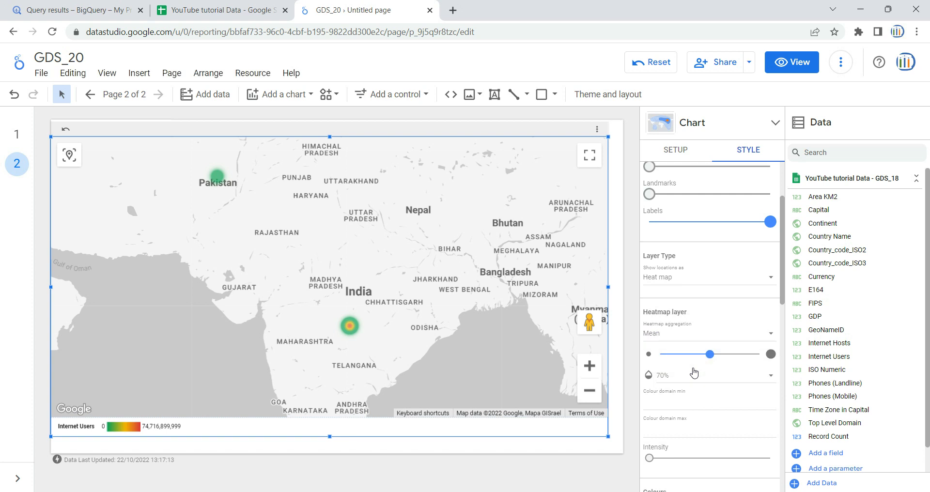
Set the heatmap layer's aggregation back to Sum
click(691, 334)
click(696, 310)
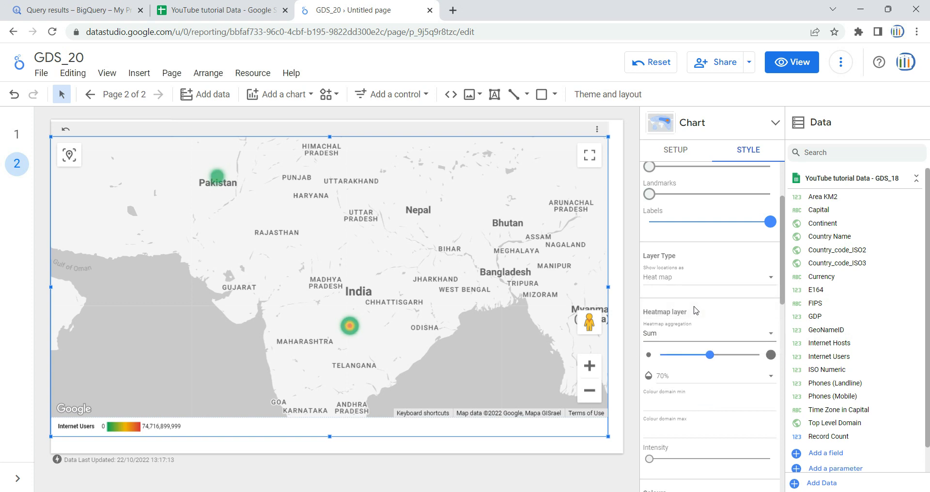
click(711, 336)
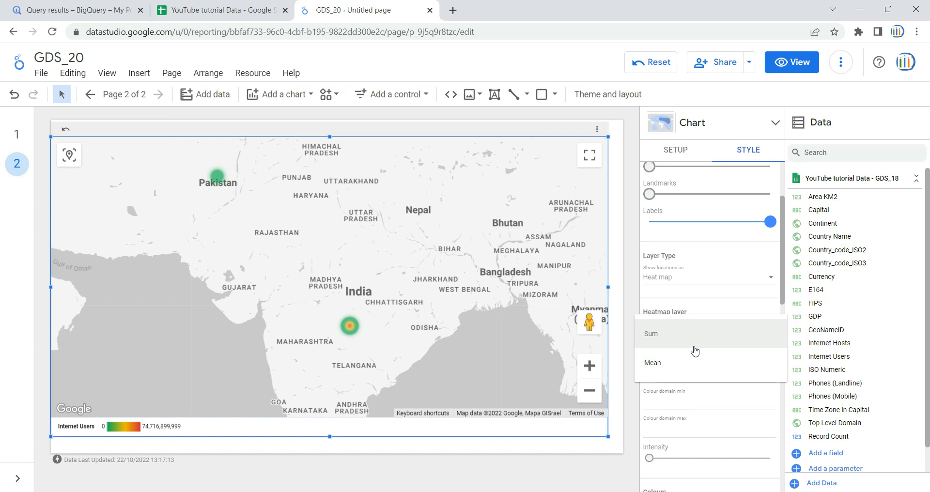
click(698, 333)
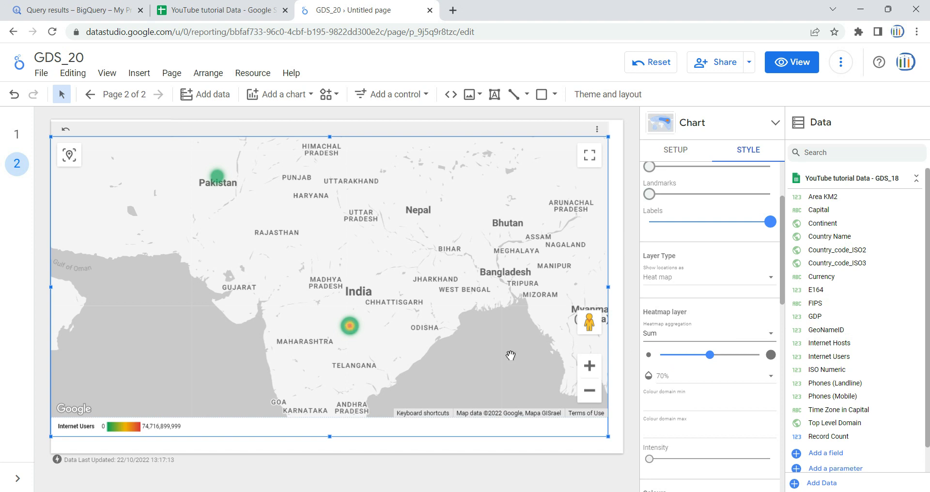
Try the heatmap layer's point radius at its maximum, then reduce it to about three-quarters of the range
drag(710, 356, 730, 357)
click(744, 355)
click(755, 357)
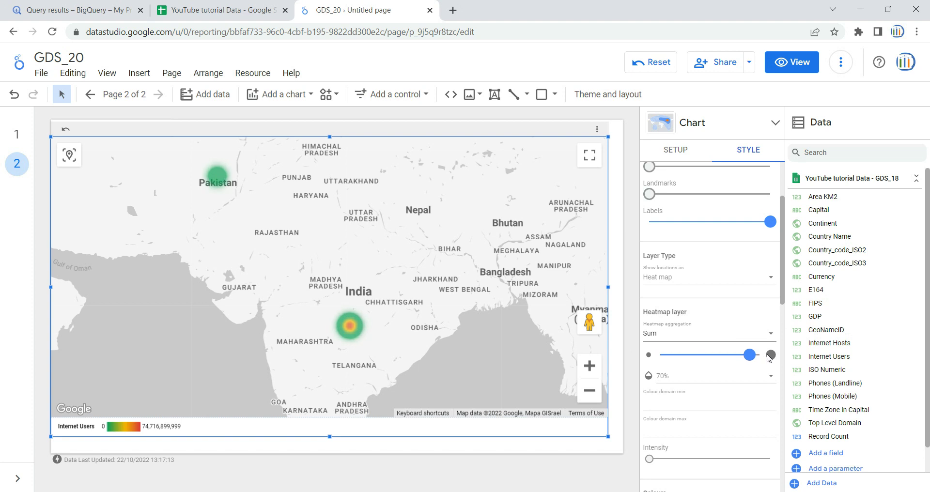
click(759, 356)
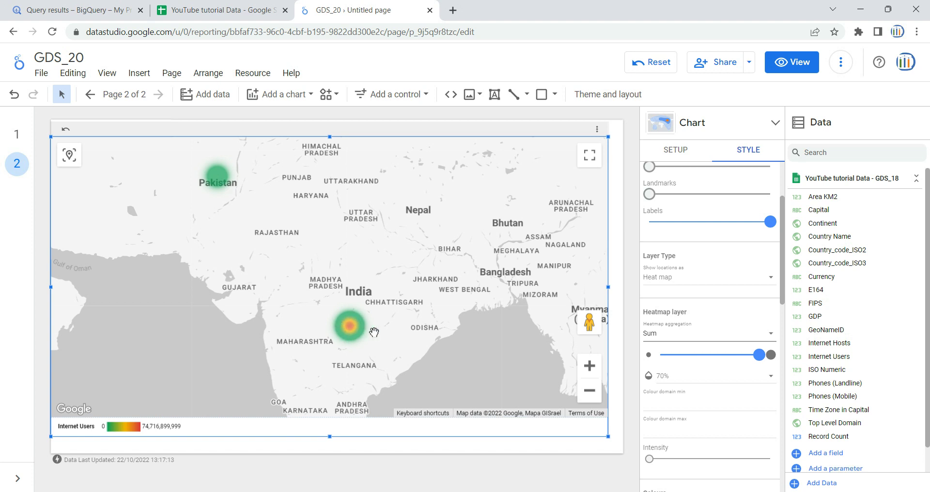
drag(759, 355, 750, 355)
click(734, 358)
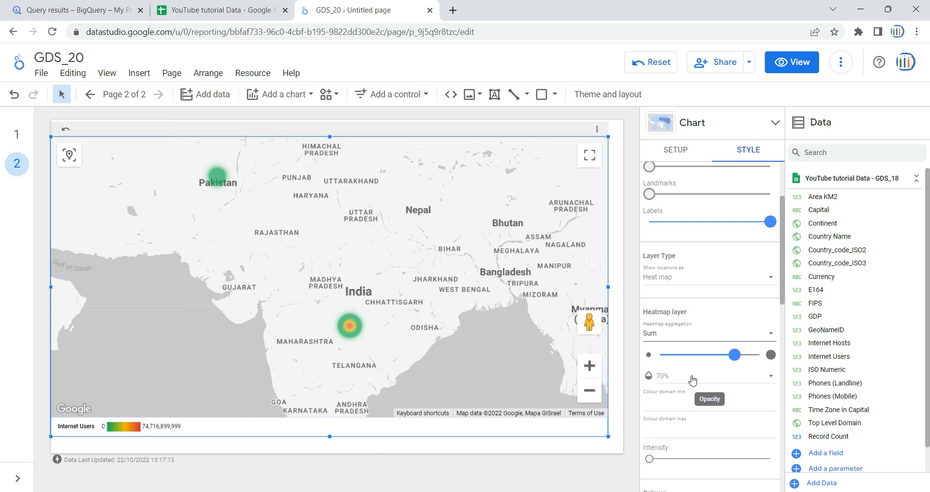
Set the heatmap layer's opacity to 80%
click(693, 381)
scroll(694, 371, up, 3)
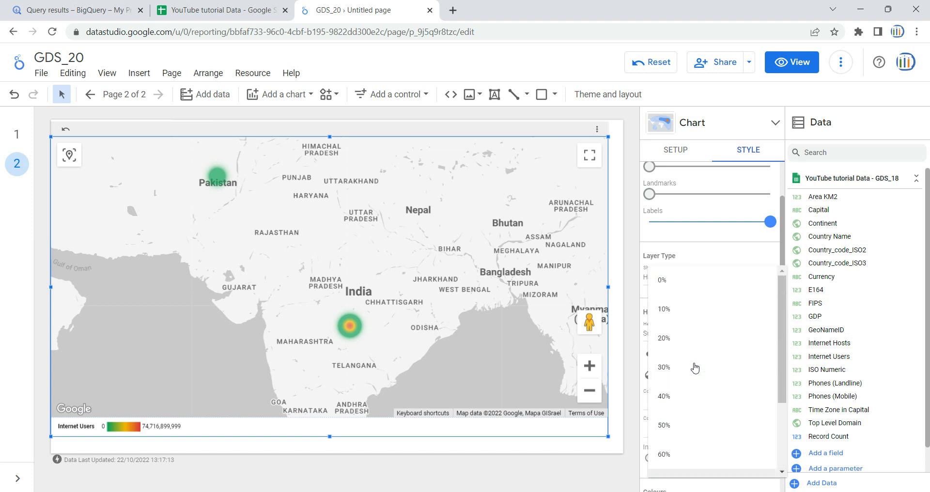
scroll(698, 354, down, 3)
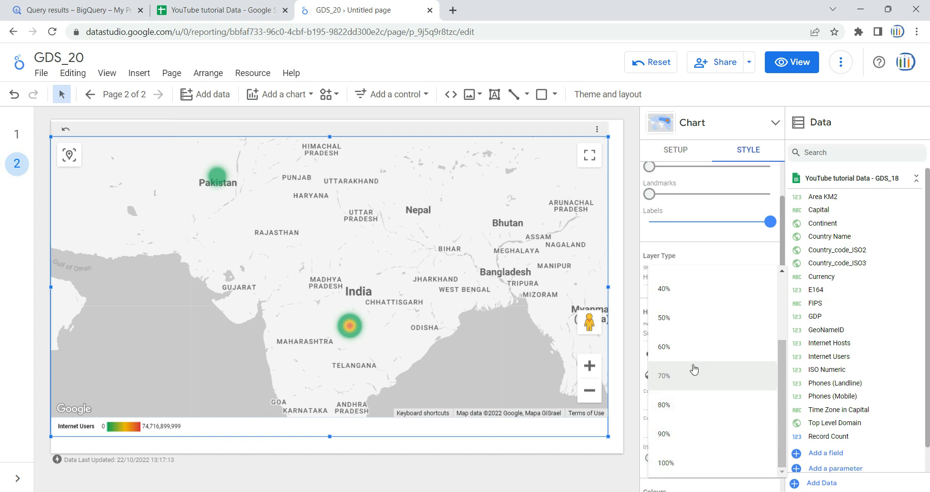
click(702, 415)
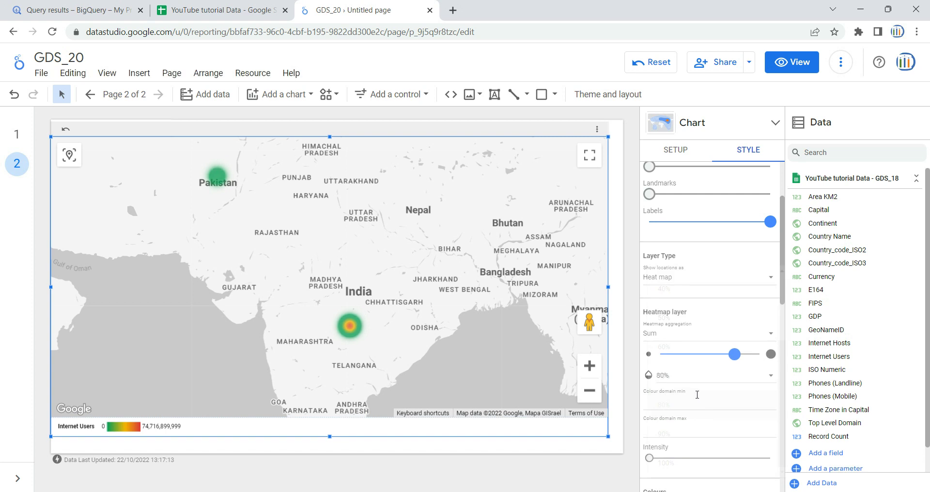
Set the heatmap layer's colour domain minimum to 8 and its colour domain maximum to 10000
scroll(697, 395, down, 2)
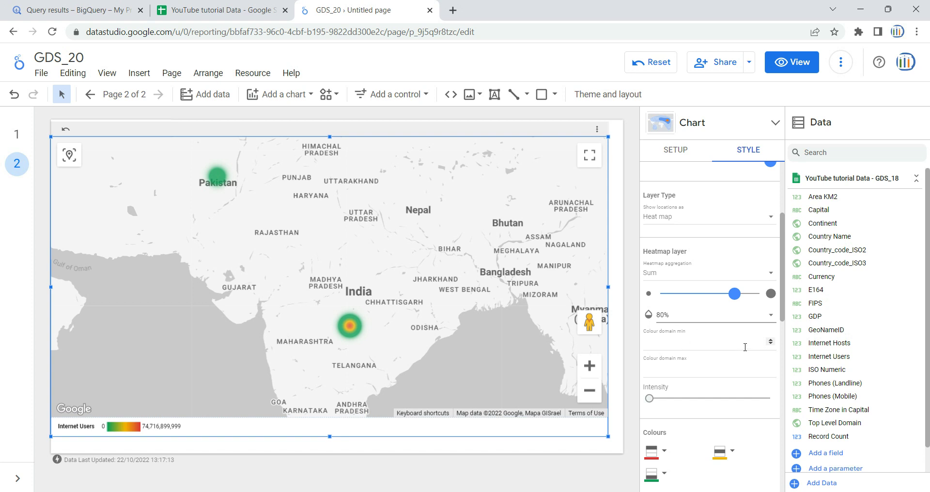
click(770, 340)
click(770, 340)
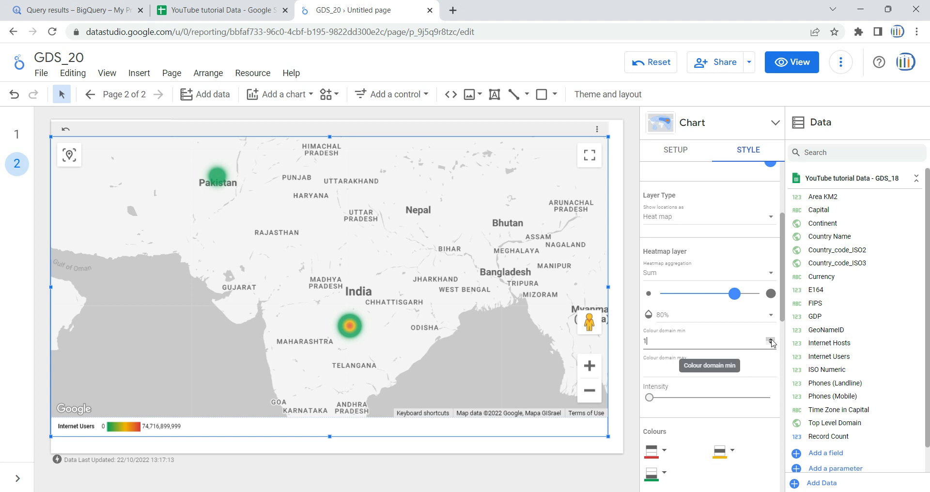
click(764, 372)
text(10000)
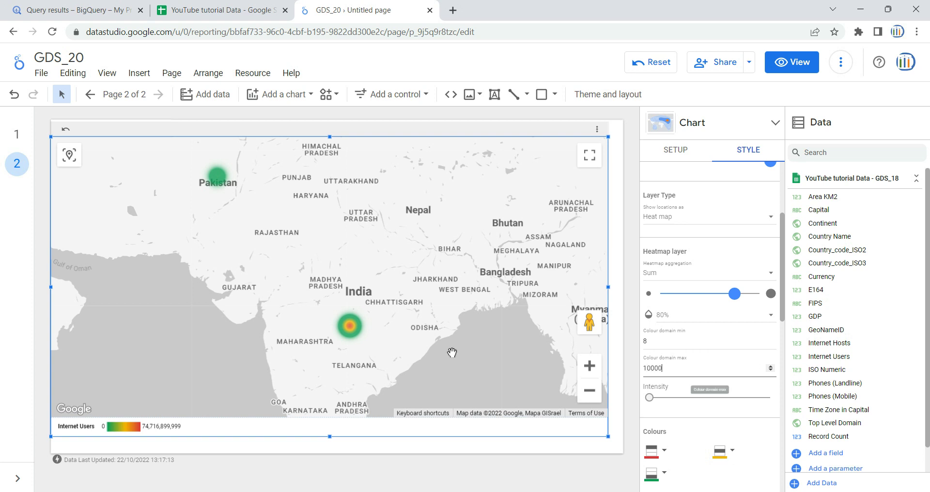
key(Return)
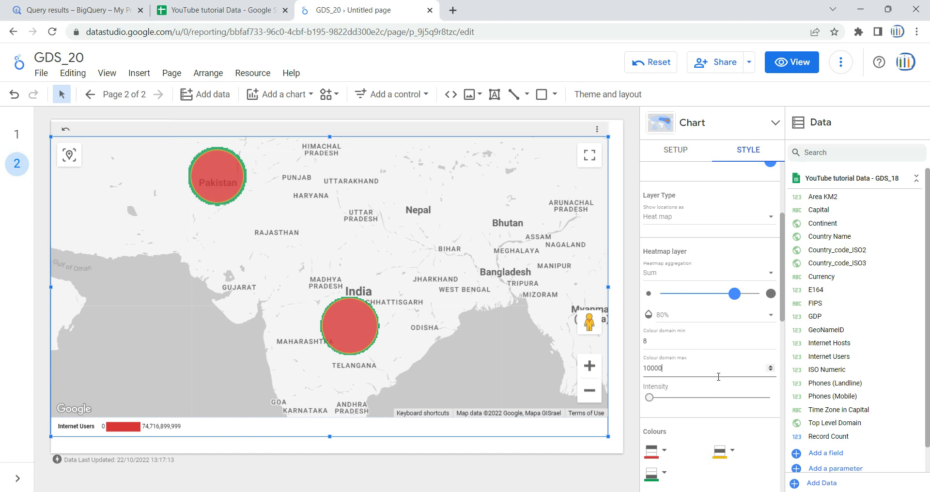
click(708, 371)
Try higher heatmap intensity levels and return the intensity to its minimum
drag(649, 397, 665, 398)
click(730, 399)
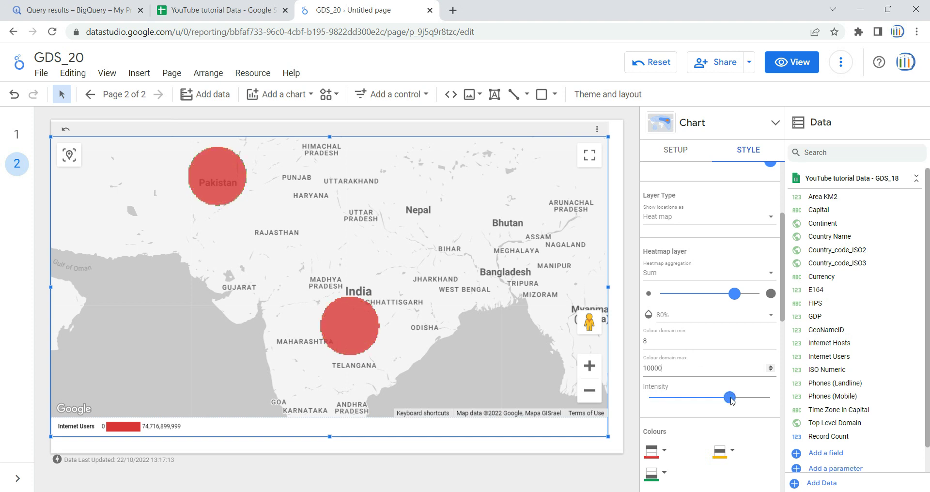
click(735, 399)
click(745, 401)
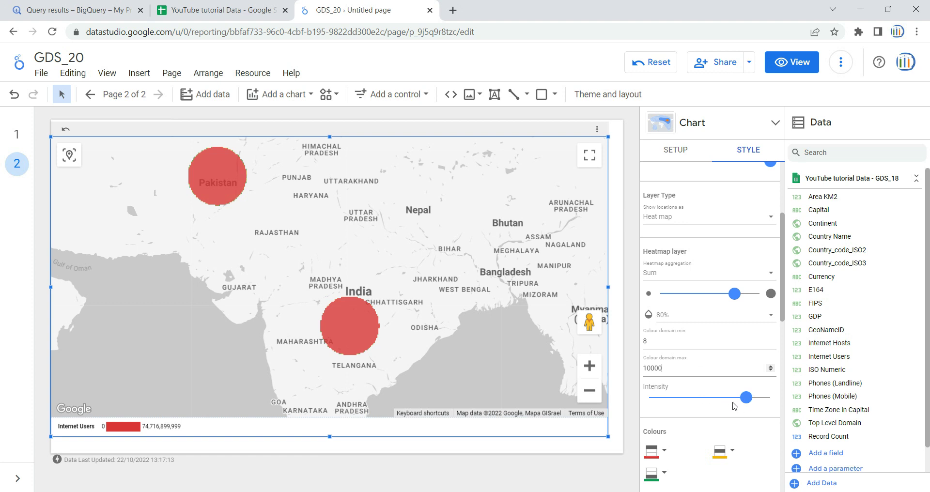
click(667, 398)
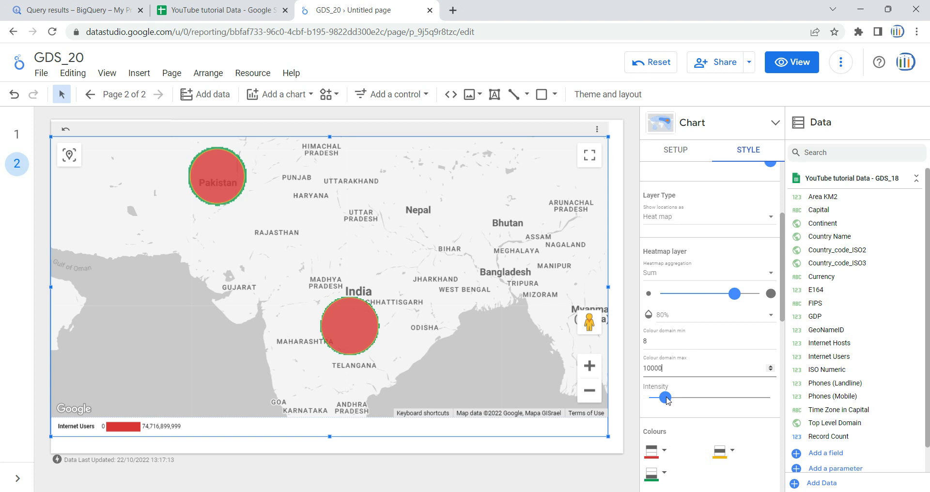
drag(664, 398, 648, 398)
Change the heatmap's maximum colour to green
scroll(707, 329, down, 5)
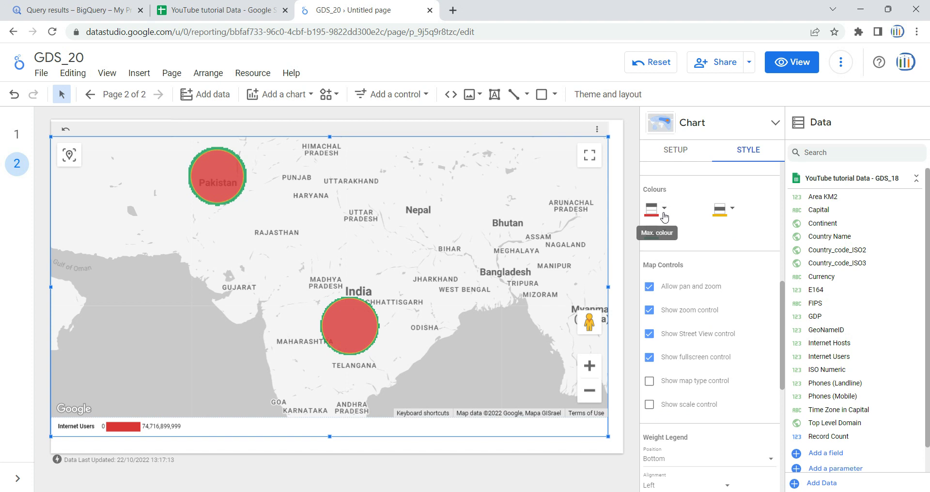
click(664, 216)
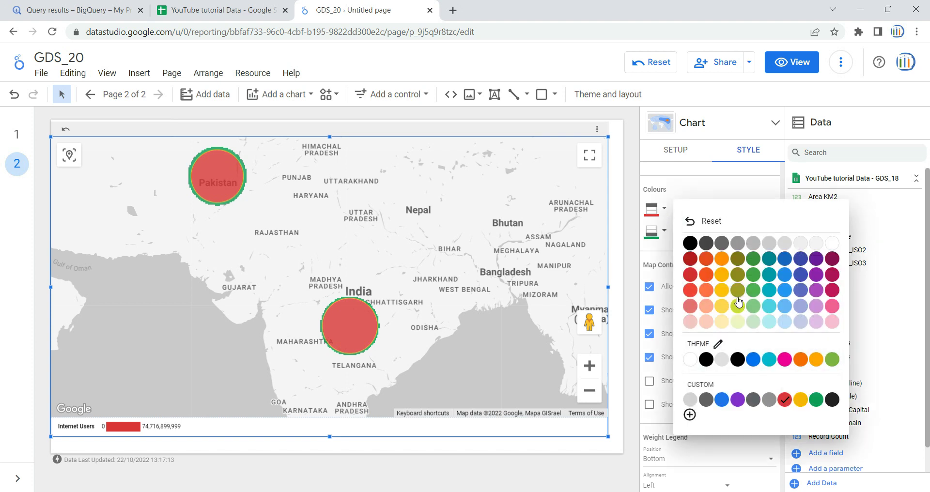
click(754, 279)
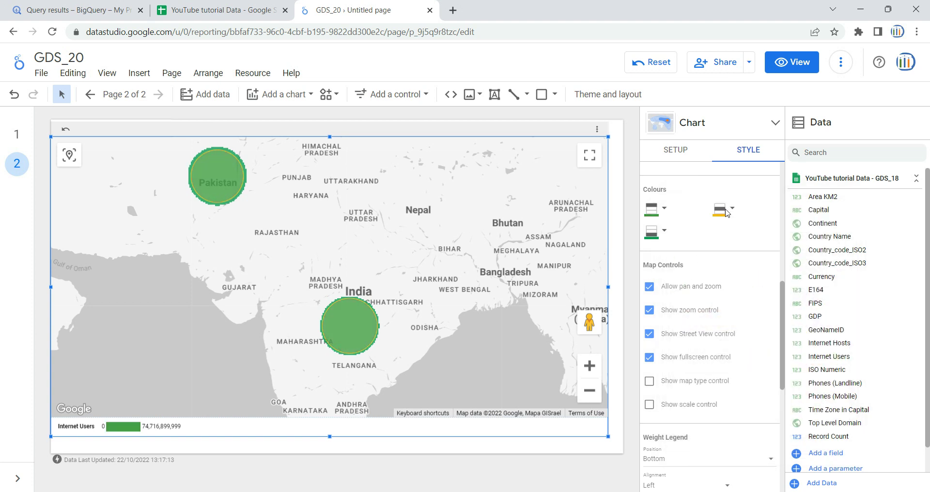
Change the heatmap's mid colour to light orange and its minimum colour to light cyan
scroll(731, 214, up, 5)
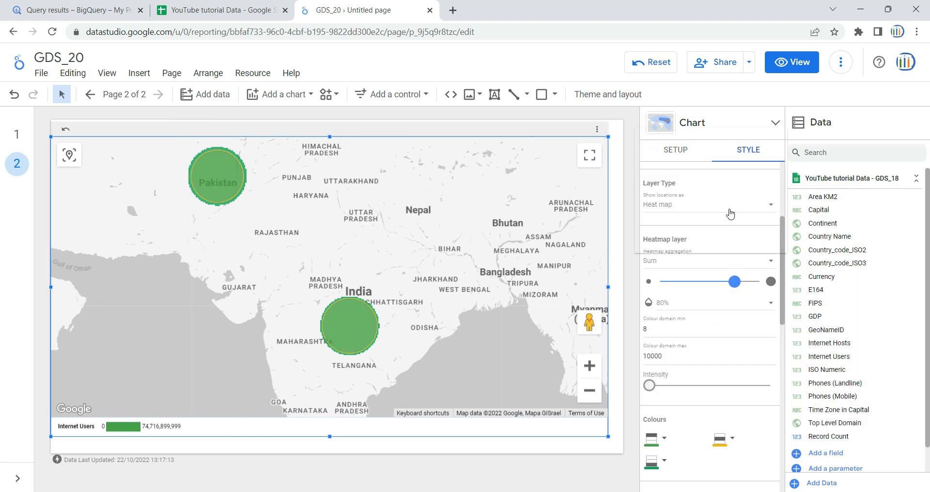
click(731, 213)
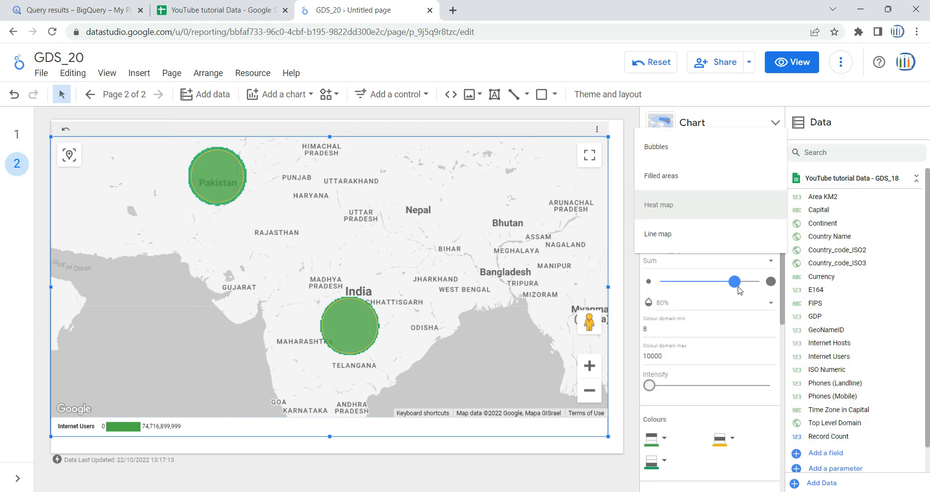
click(739, 420)
scroll(739, 420, down, 4)
click(727, 259)
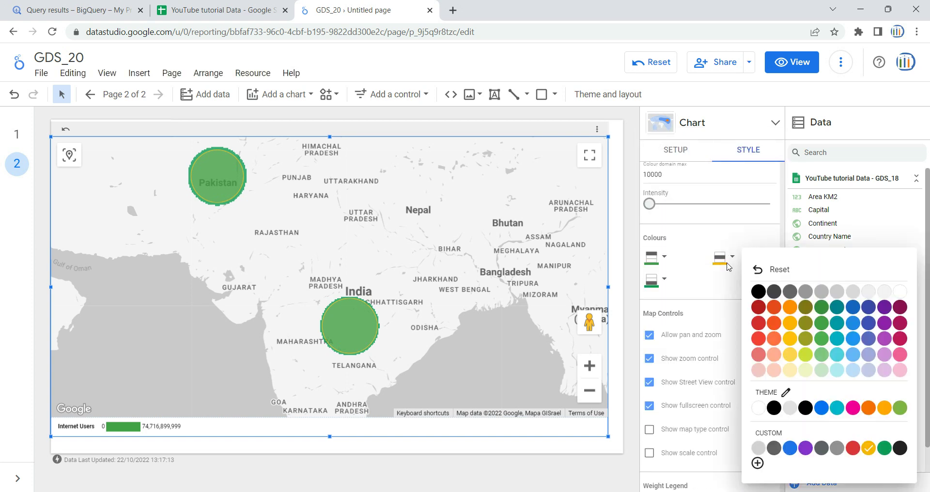
click(773, 358)
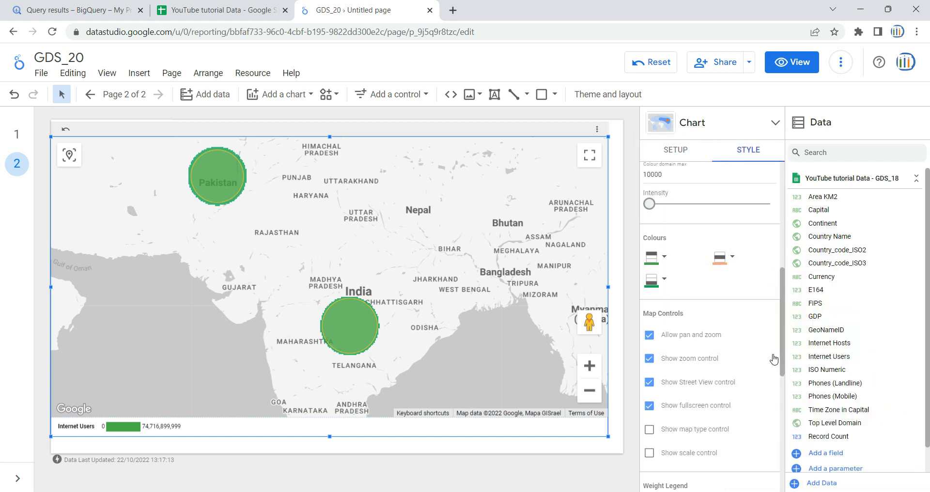
click(664, 281)
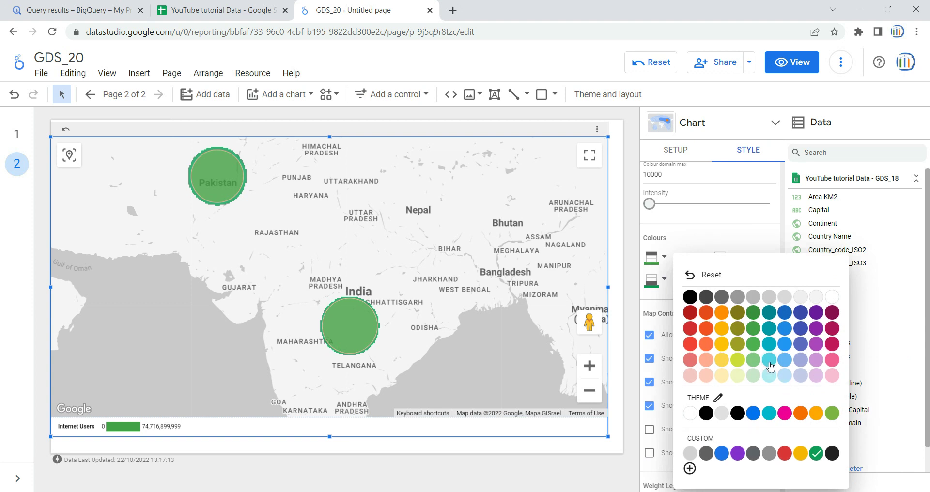
click(770, 377)
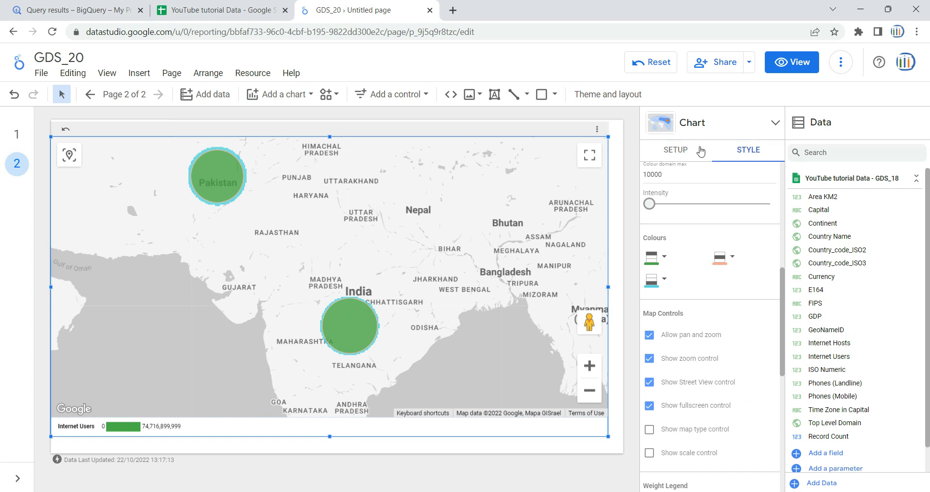
Remove the Country_Filter from the heatmap chart
click(675, 150)
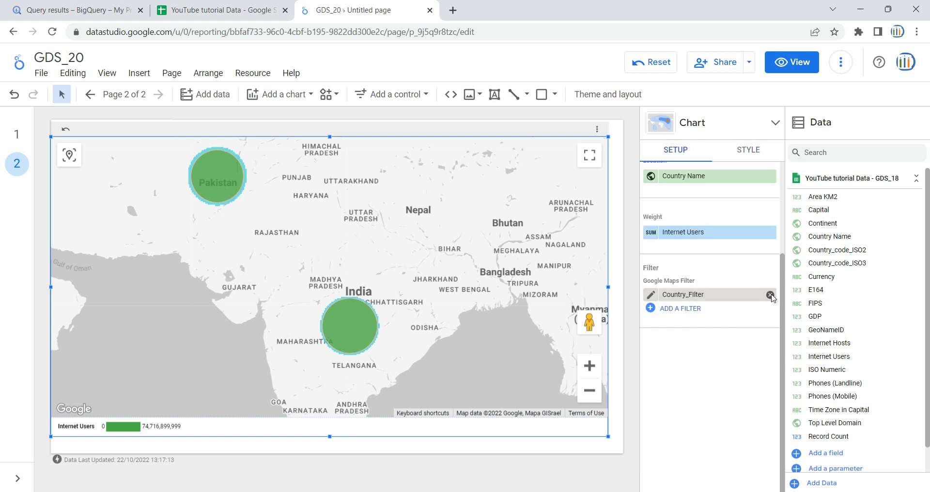
click(771, 295)
Reduce the heatmap layer's point radius to near its minimum and set its opacity to 60%
click(748, 151)
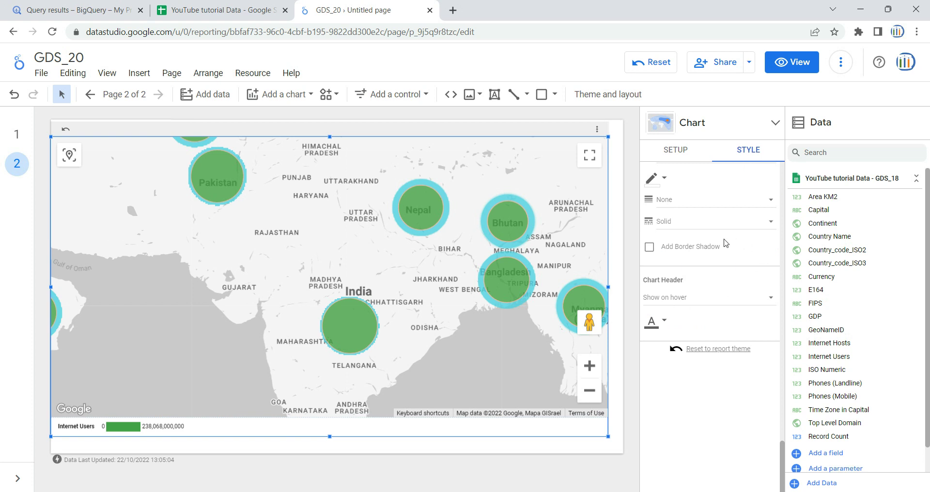
scroll(726, 243, up, 6)
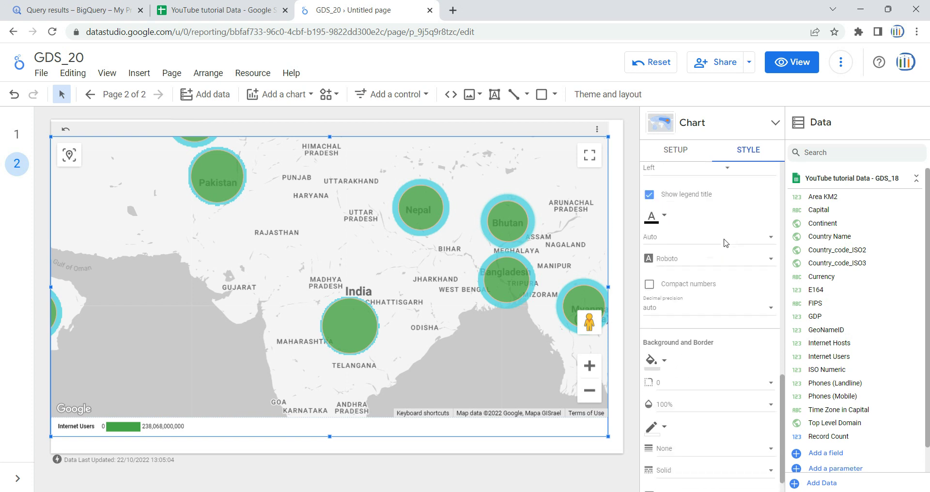
scroll(725, 244, up, 6)
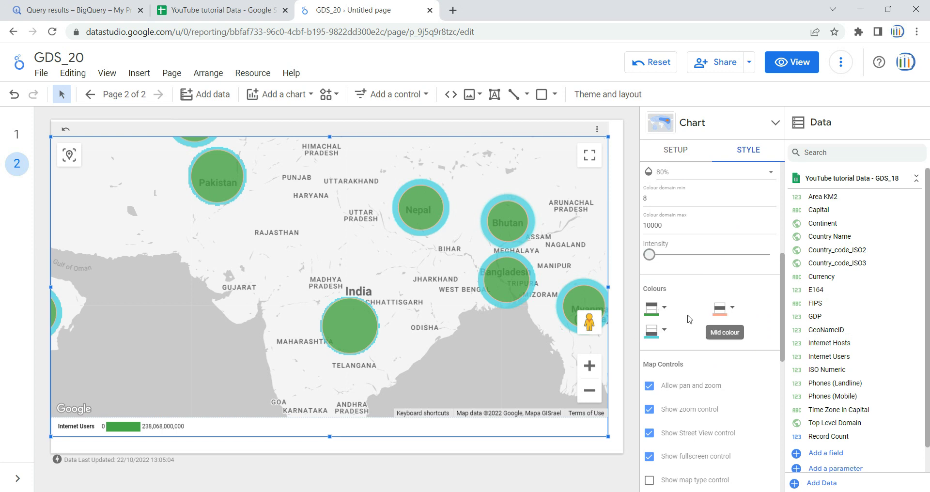
click(589, 391)
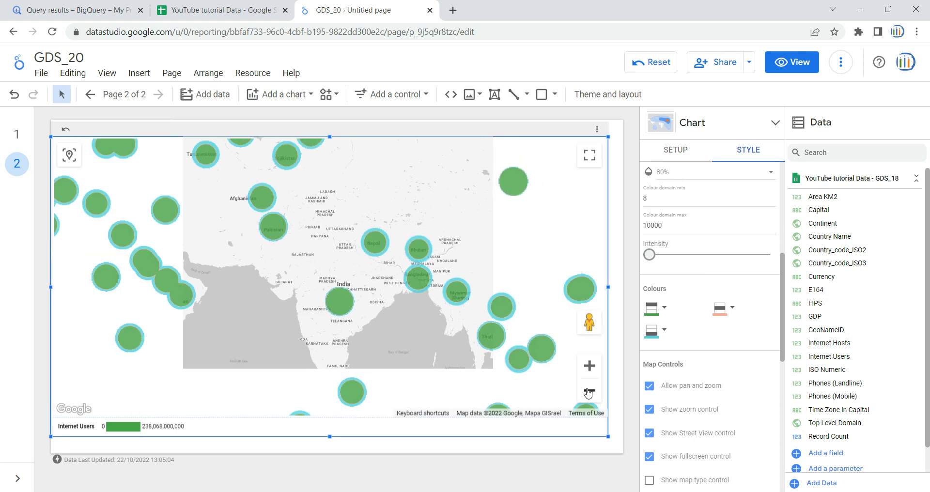
click(588, 393)
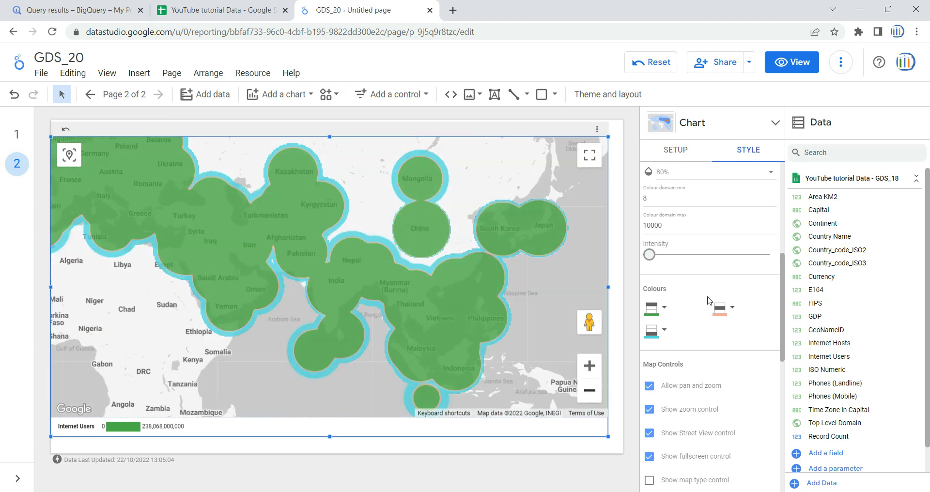
scroll(684, 252, up, 3)
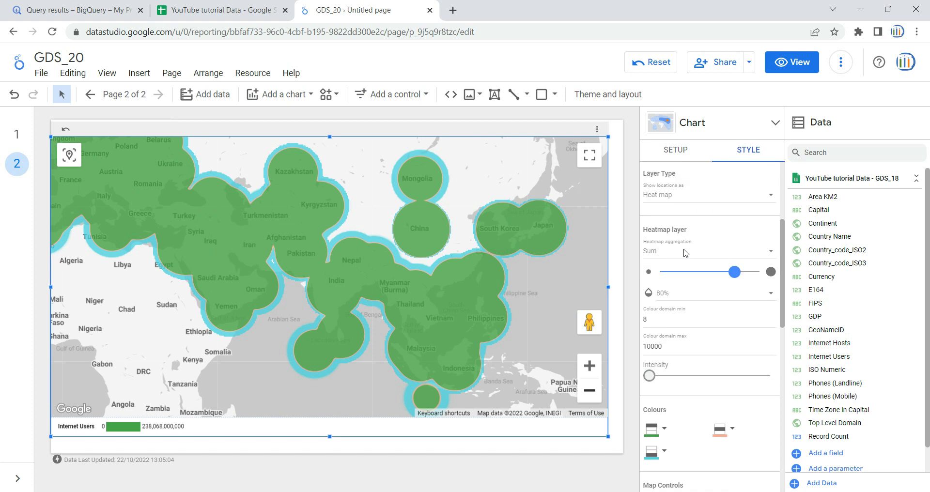
click(678, 274)
click(667, 293)
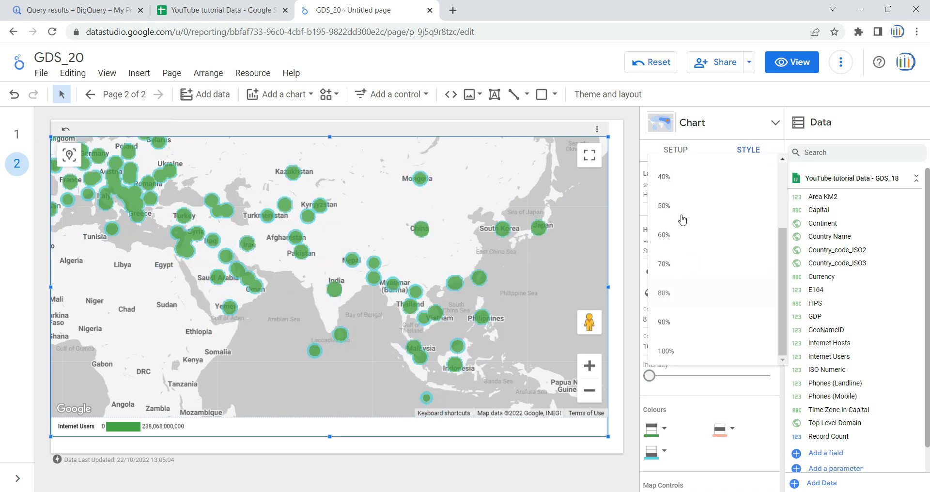
click(688, 238)
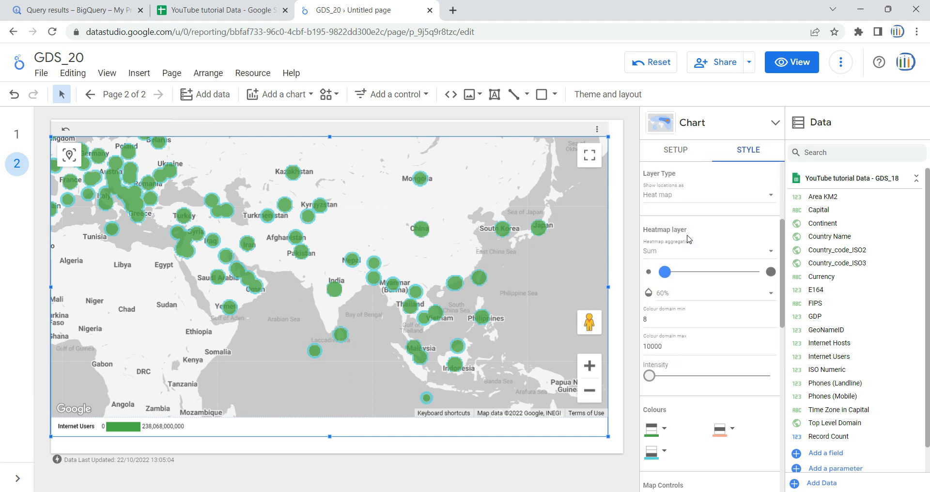
Clear the heatmap layer's colour domain minimum and maximum values
click(703, 321)
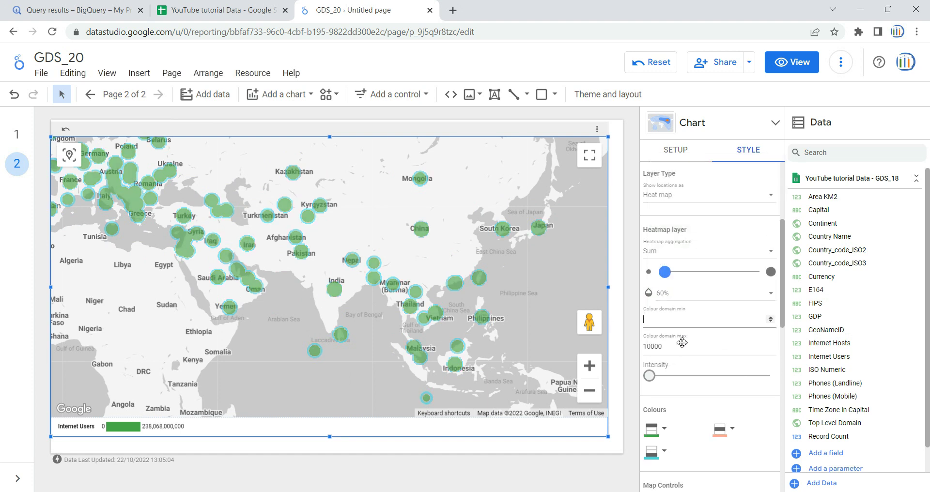
click(665, 344)
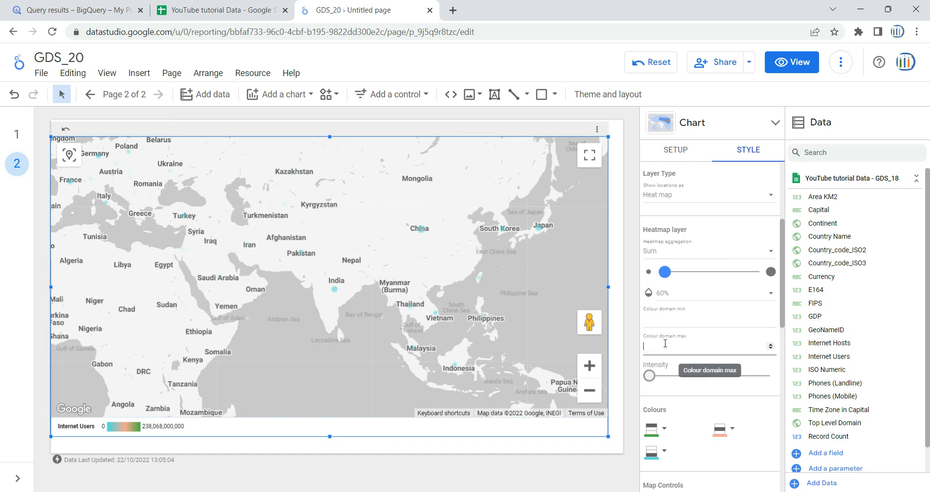
Disable pan and zoom, the Street View control and the fullscreen control on the map
scroll(664, 314, down, 6)
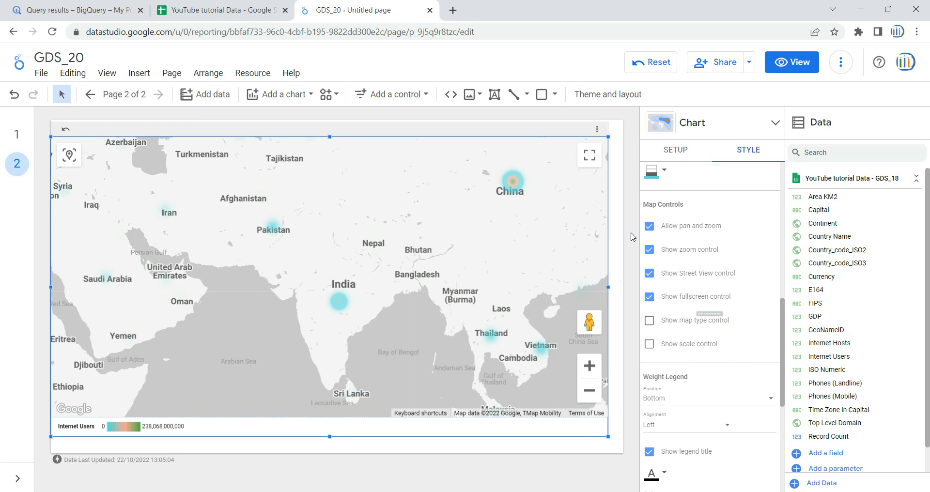
click(649, 227)
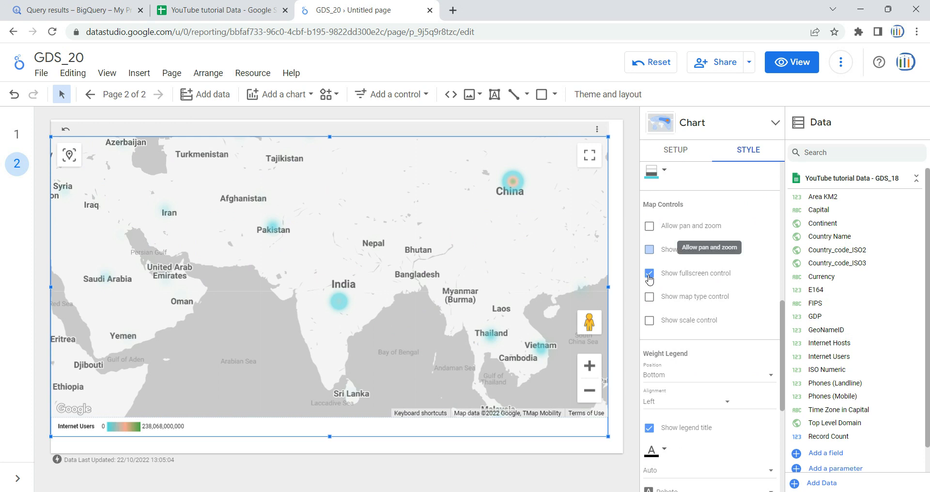
click(649, 274)
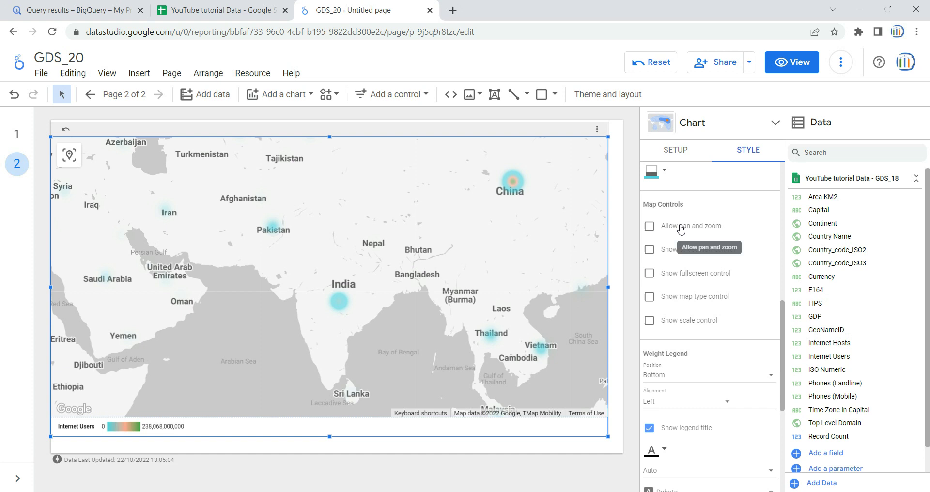
Enable pan and zoom, the zoom control, the Street View control and the fullscreen control on the map
click(651, 228)
click(650, 227)
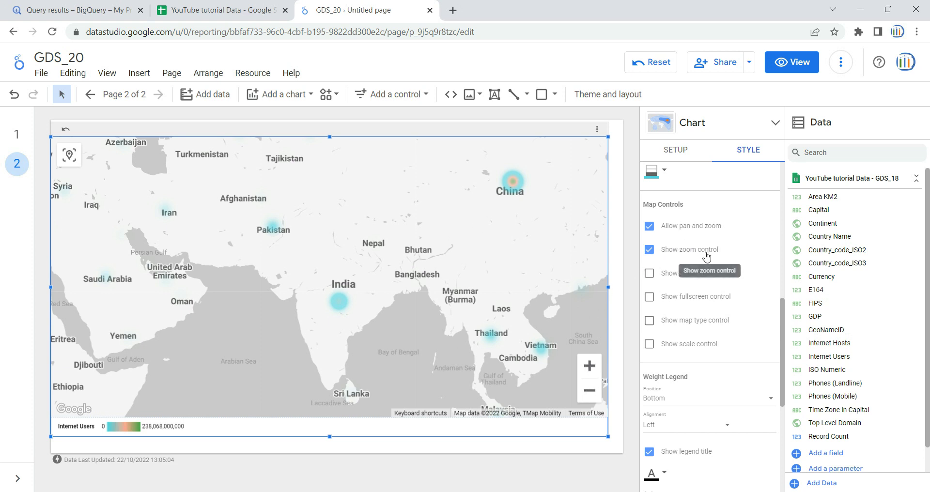
click(650, 250)
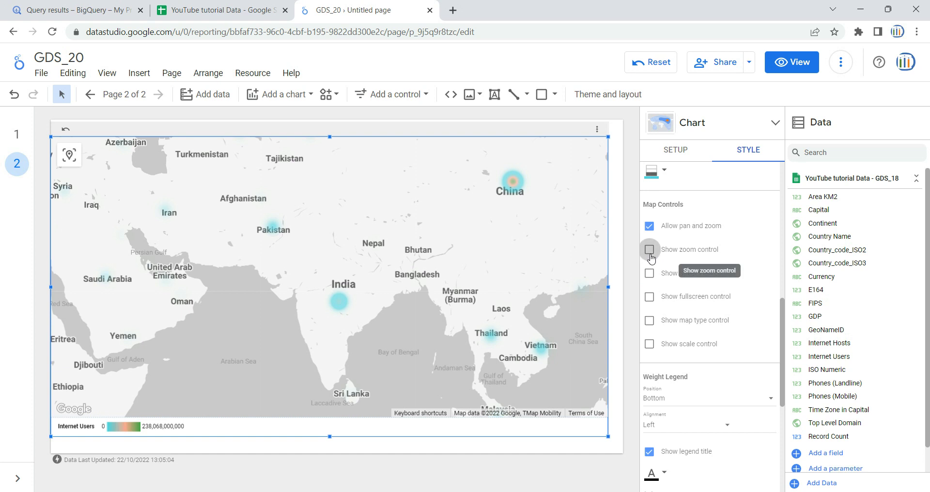
click(684, 253)
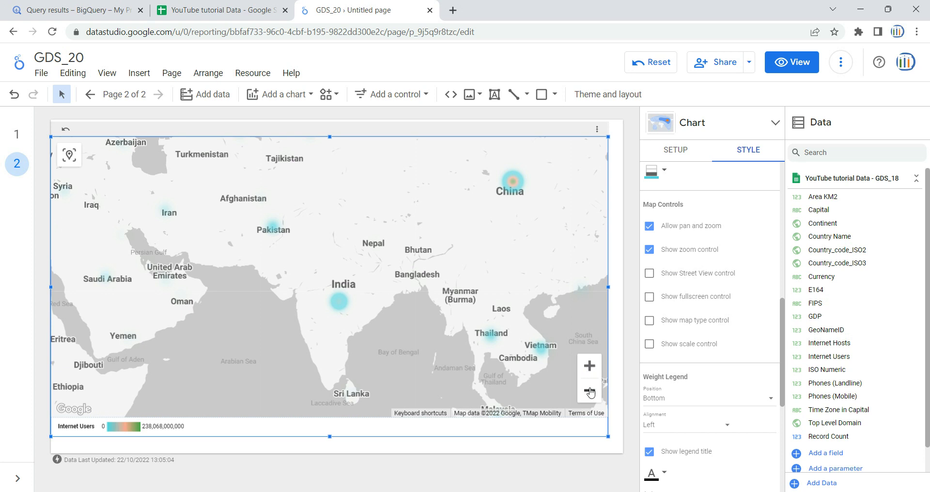
click(649, 274)
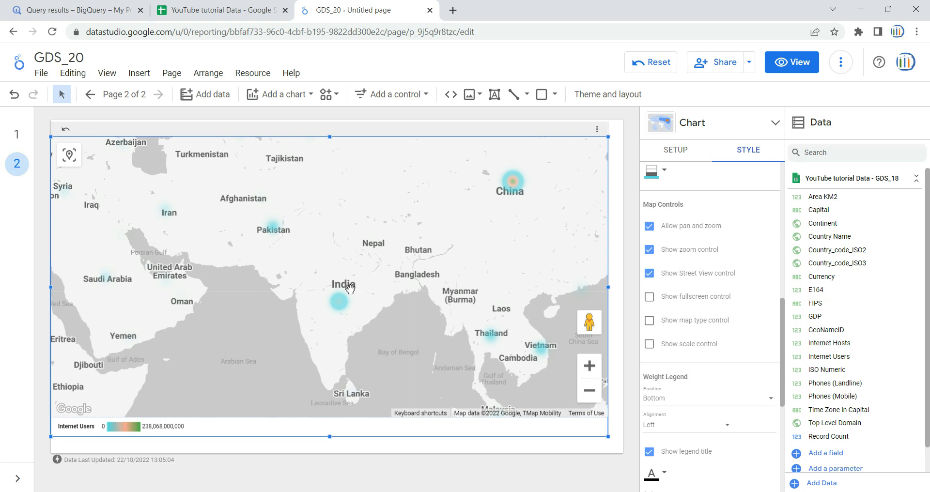
click(651, 303)
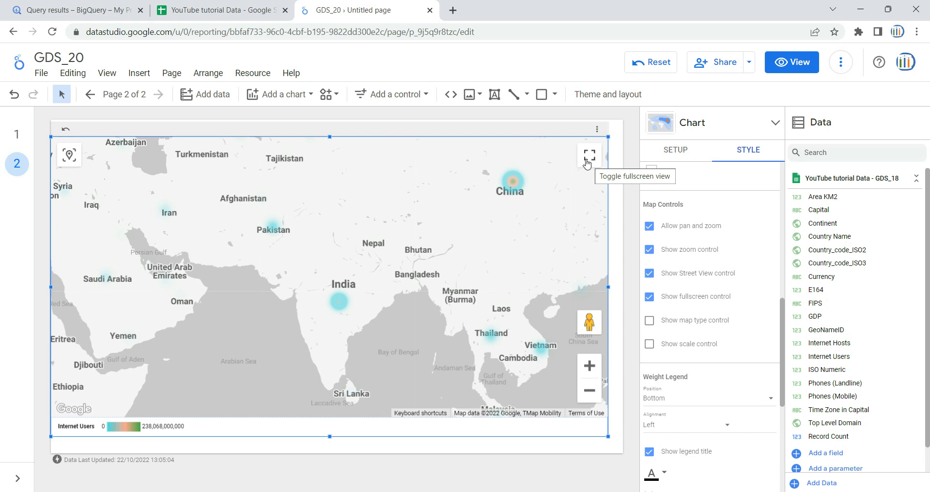
Show the map type control and the scale control on the map
click(650, 321)
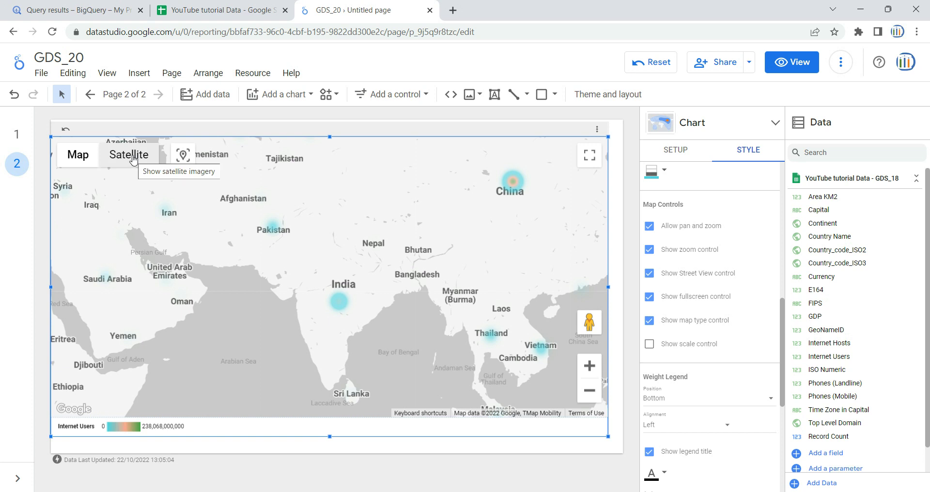
mouse_move(72, 156)
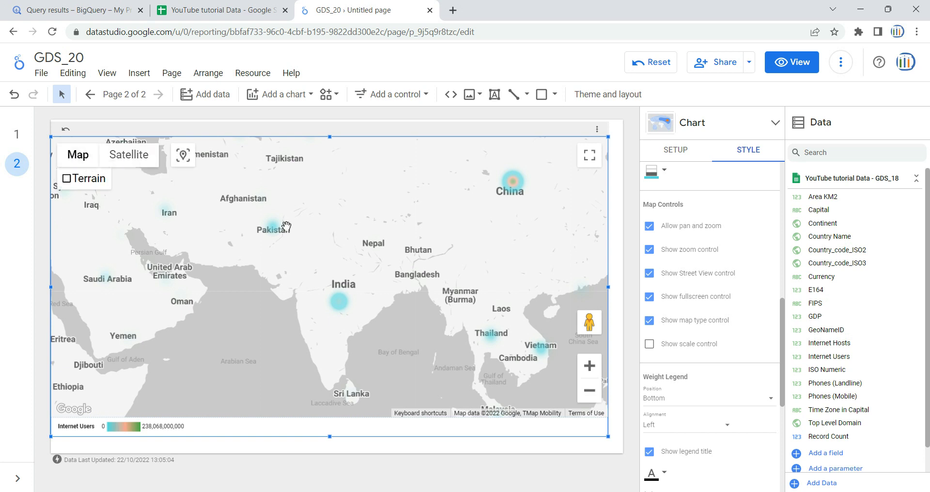
click(668, 345)
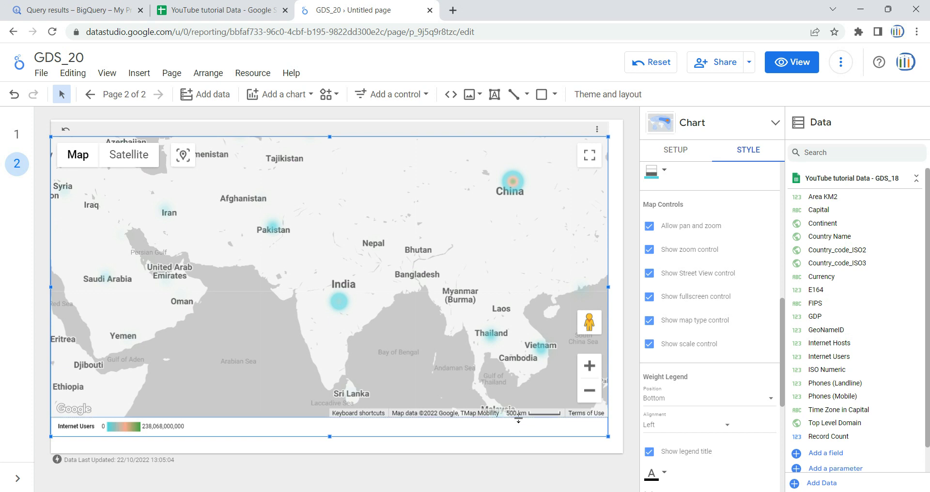
Set the weight legend's position to Right and its alignment to Bottom
scroll(721, 336, down, 4)
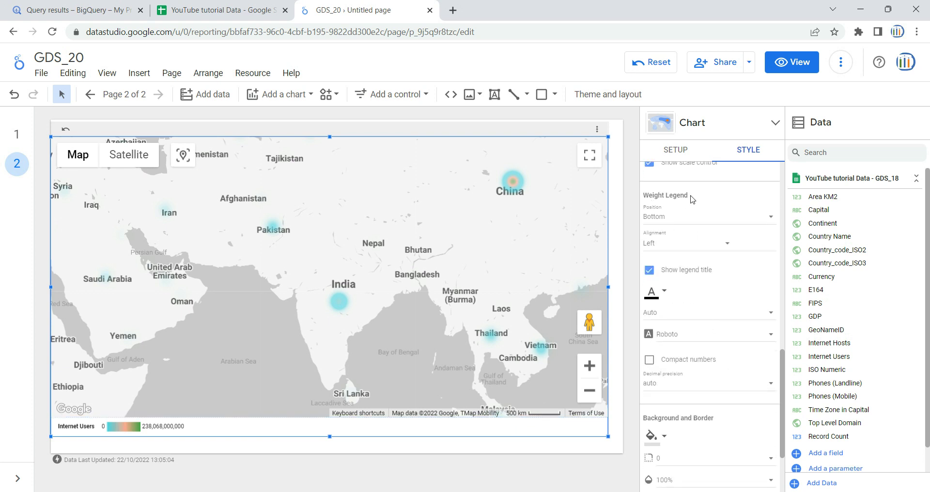
scroll(707, 247, up, 3)
scroll(707, 246, up, 6)
click(676, 150)
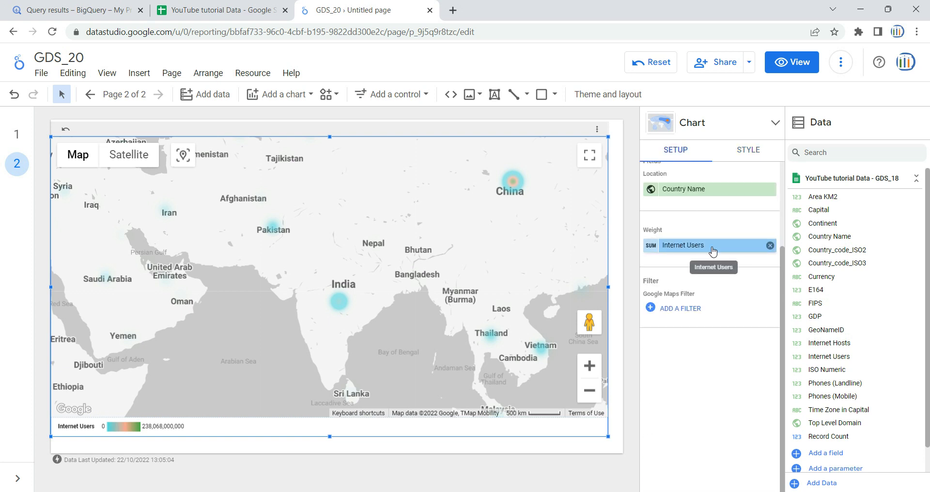
click(750, 150)
scroll(724, 269, up, 5)
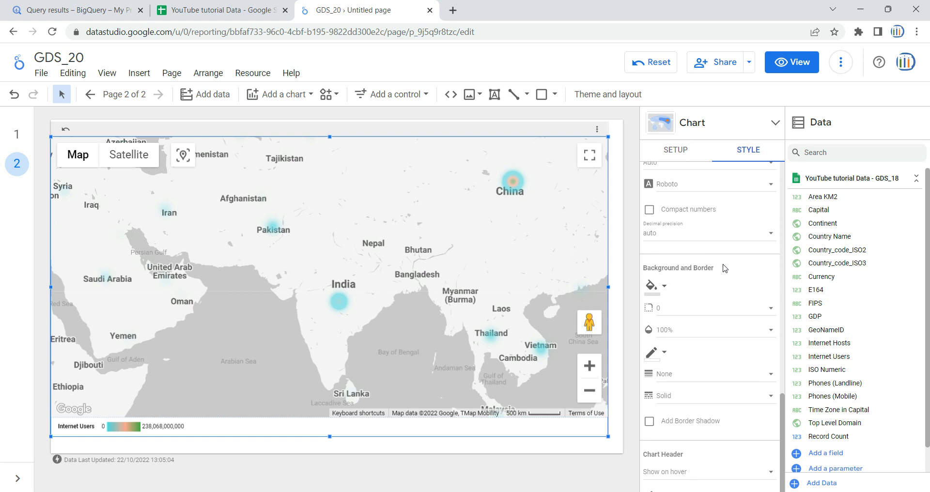
scroll(725, 269, up, 2)
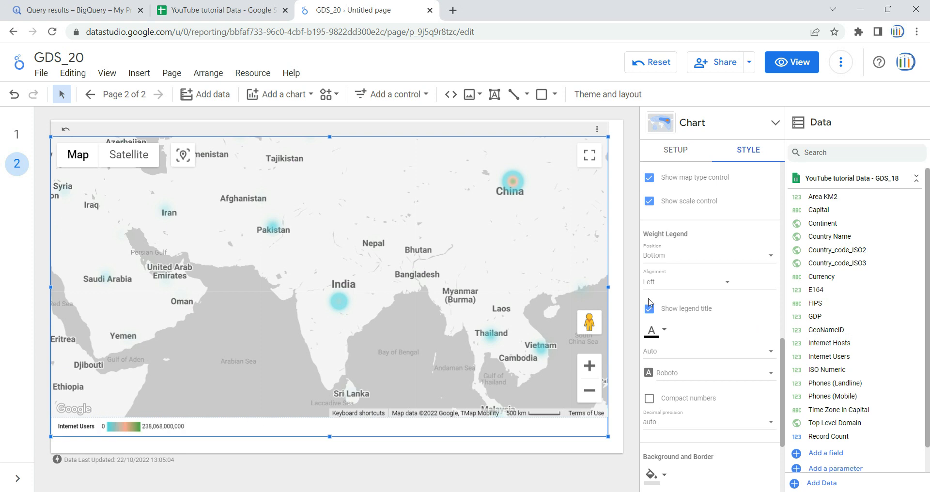
click(693, 256)
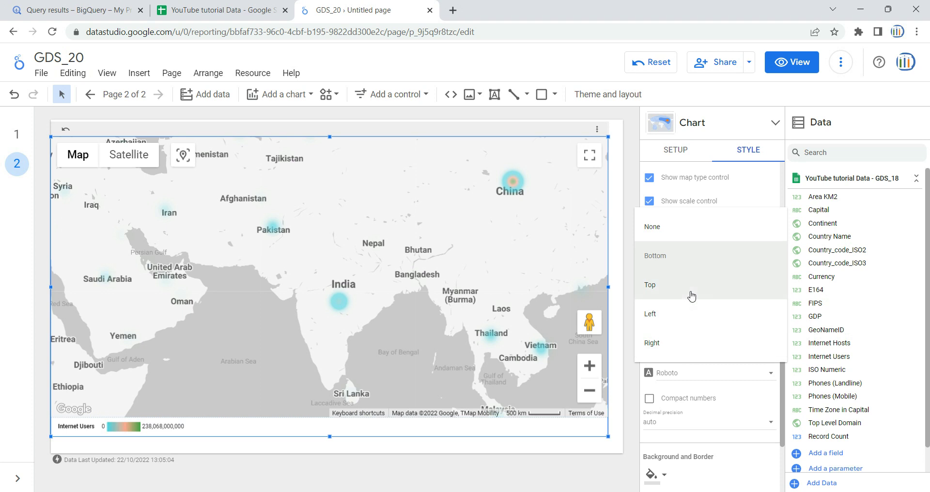
click(688, 345)
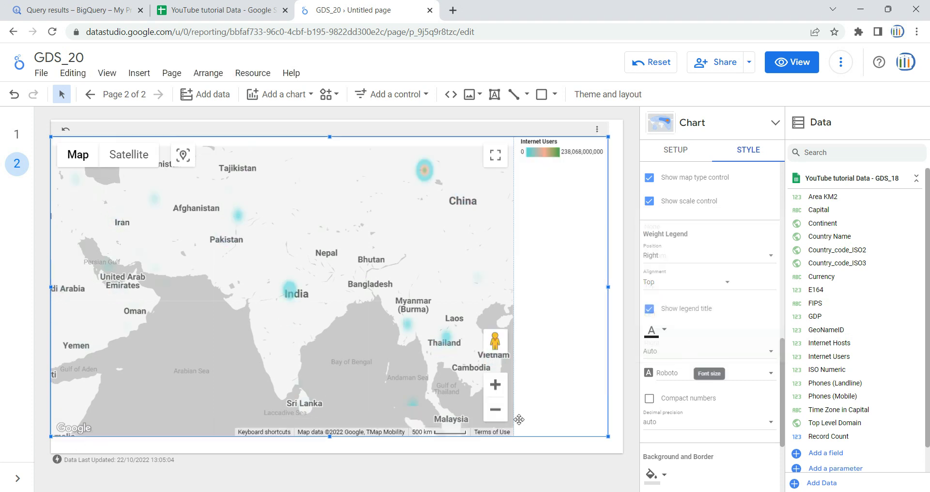
click(682, 285)
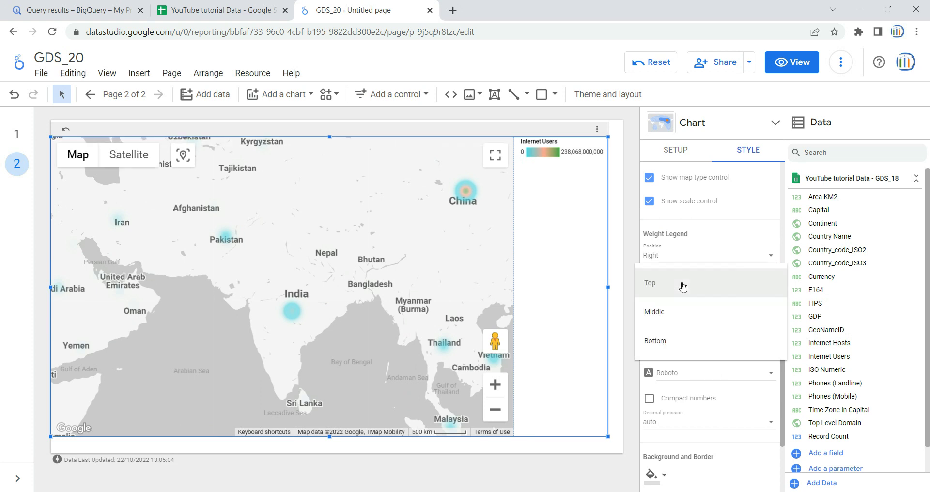
click(682, 335)
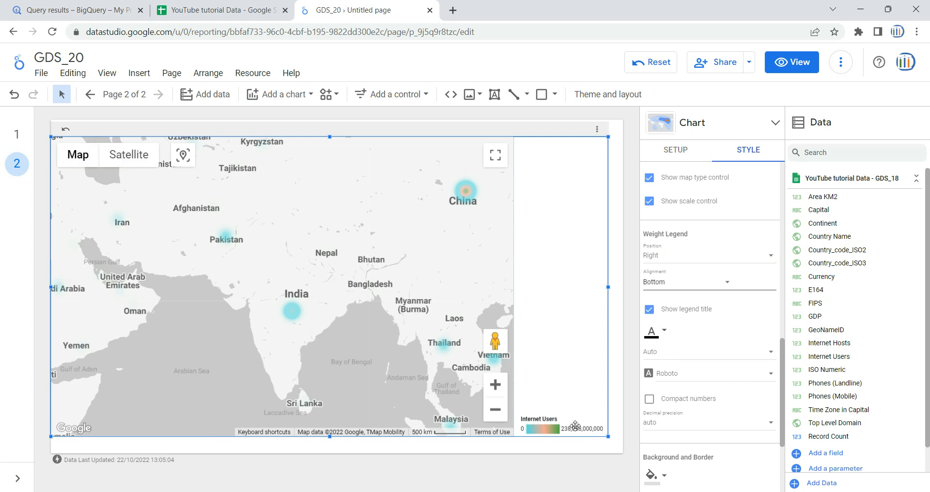
Hide the weight legend's title and show it again
click(648, 313)
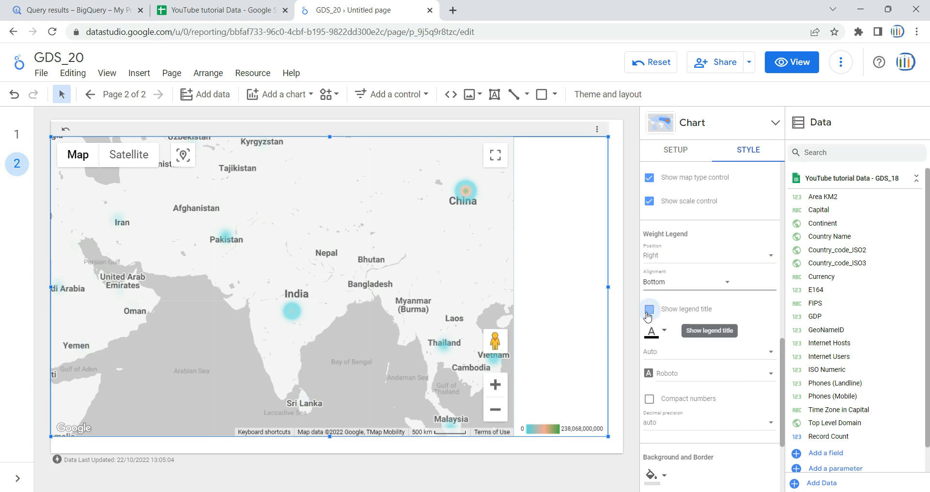
click(648, 313)
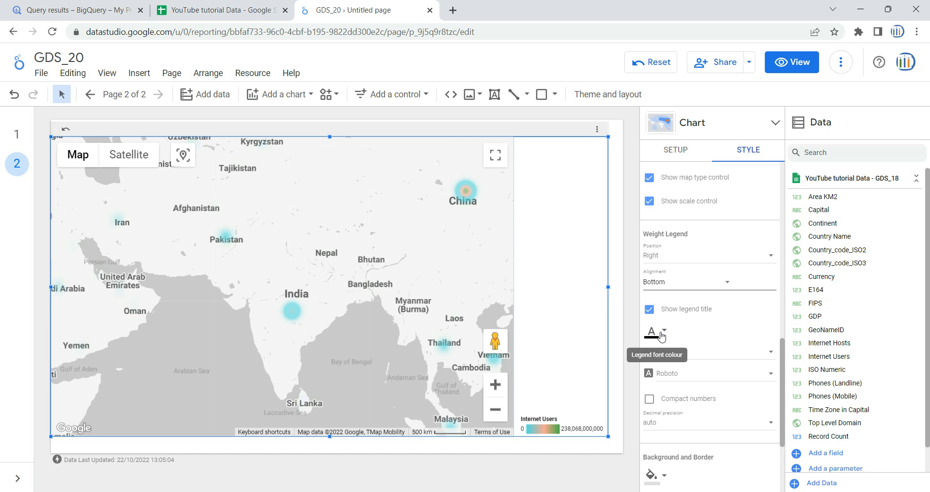
Change the weight legend's font to Times New Roman
scroll(661, 335, down, 2)
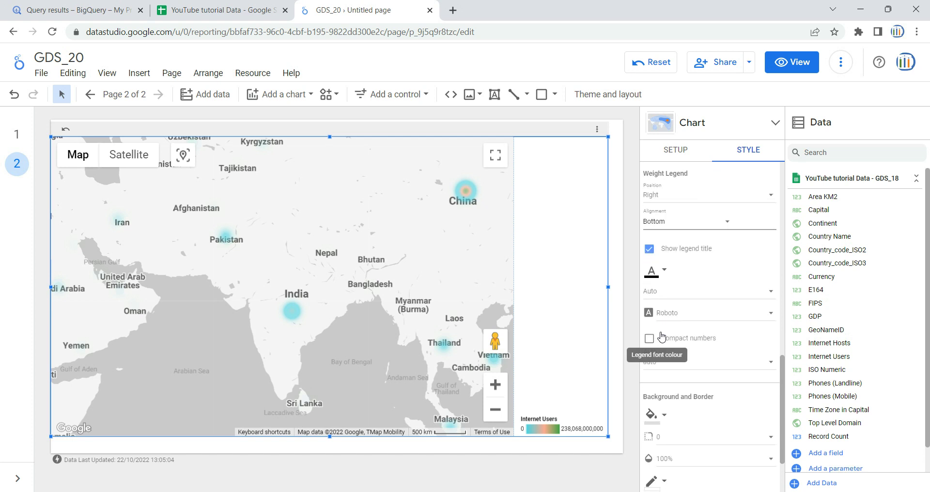
click(666, 280)
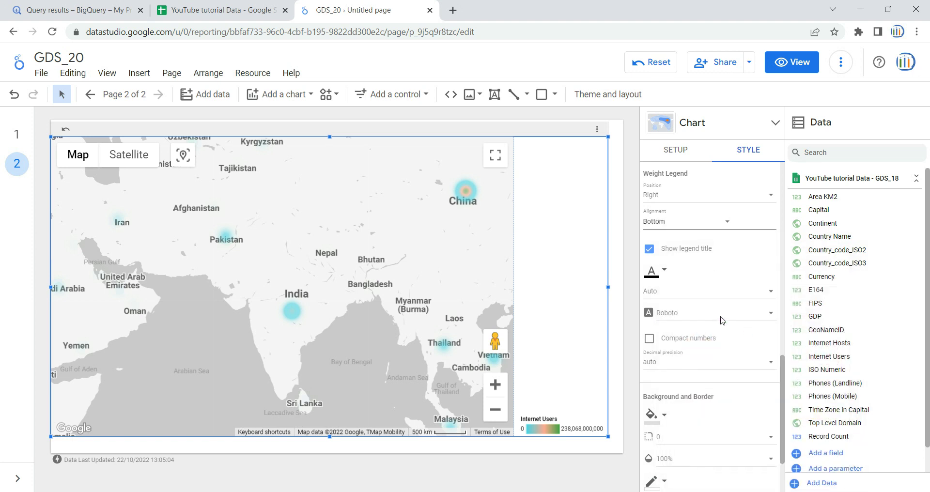
click(690, 315)
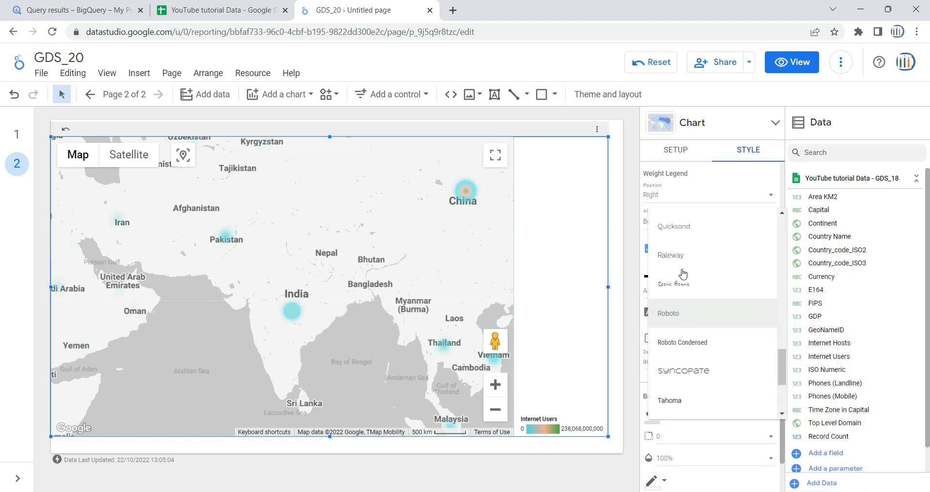
scroll(697, 335, down, 3)
click(700, 308)
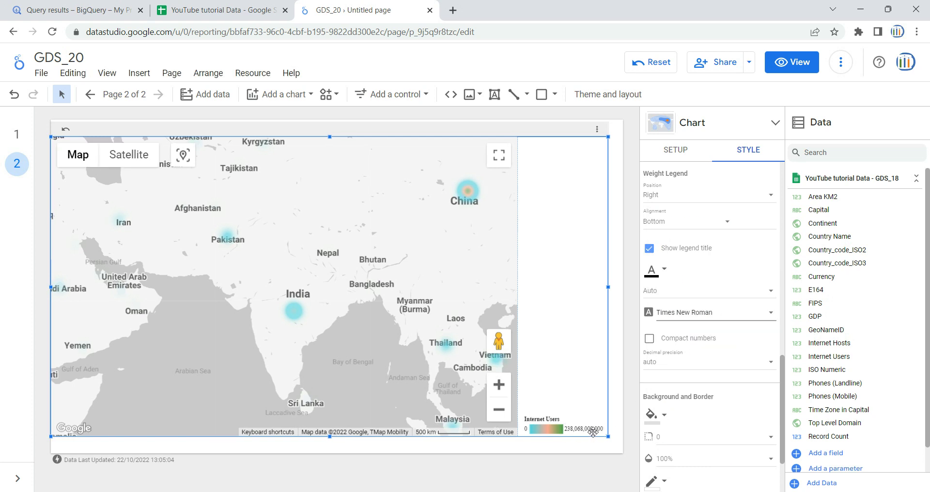
Turn on compact numbers for the weight legend and set its decimal precision to 2
click(650, 338)
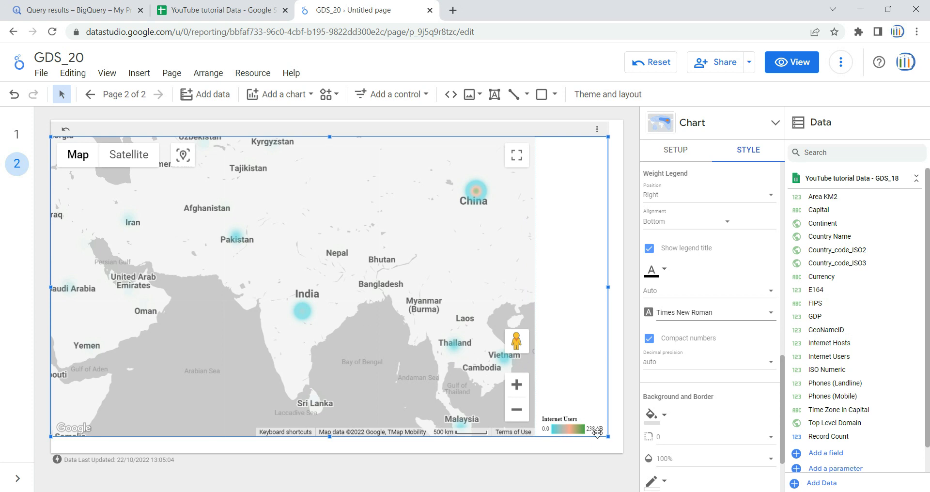
scroll(680, 378, down, 3)
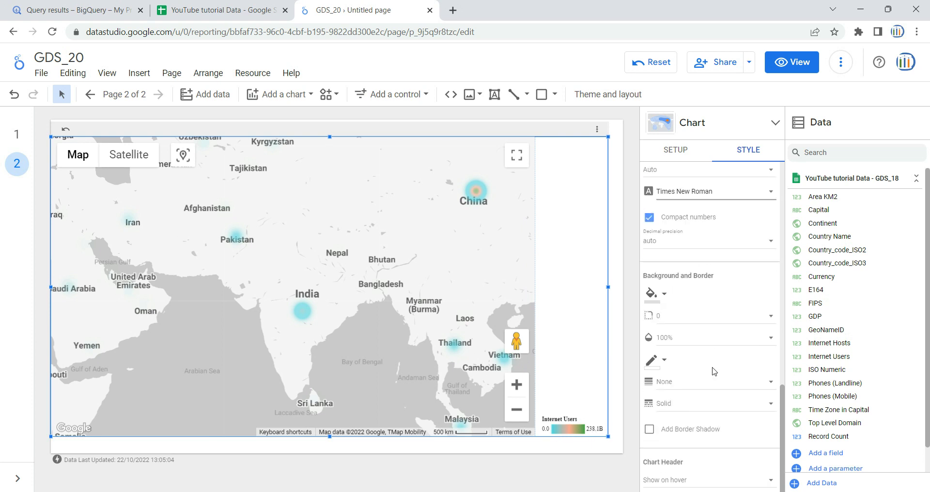
click(710, 243)
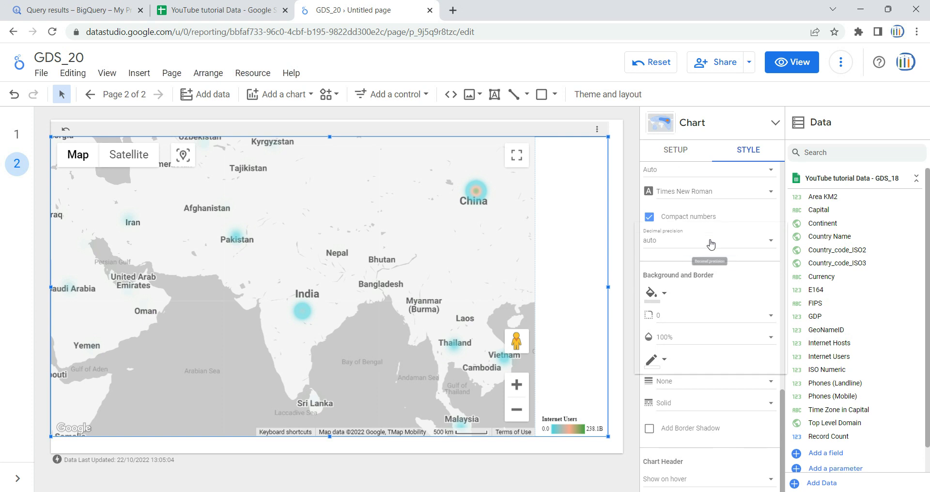
click(707, 329)
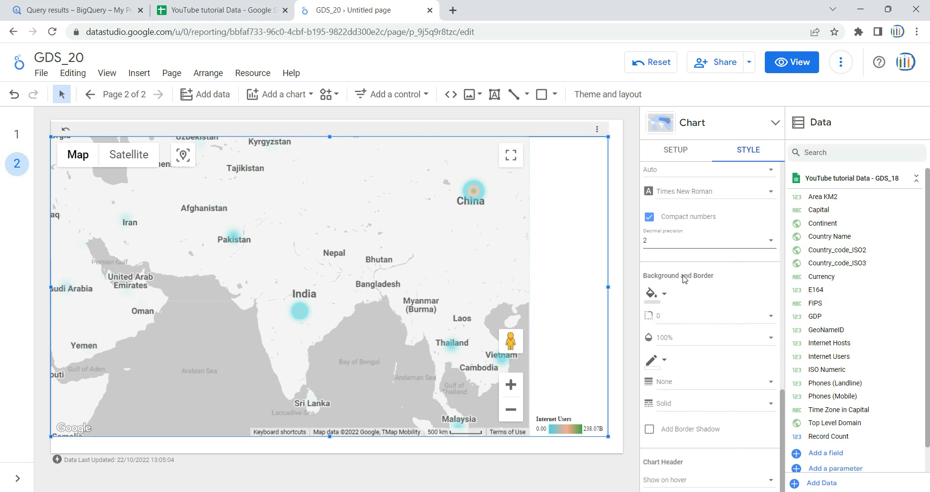
Change the chart's background colour to pink
scroll(703, 304, down, 1)
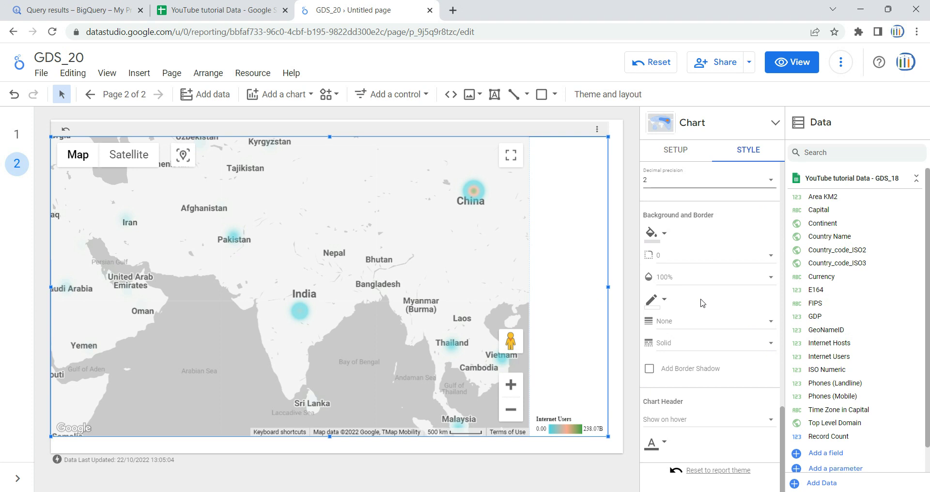
scroll(703, 303, up, 1)
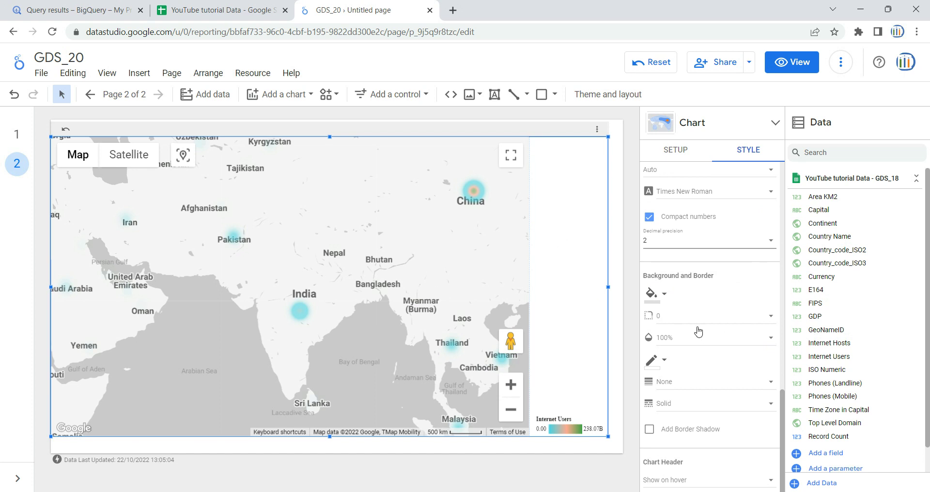
click(661, 300)
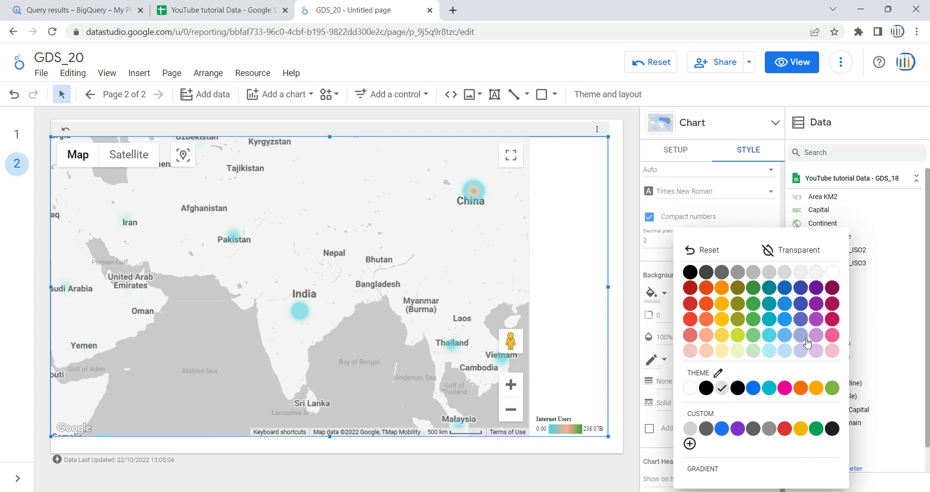
click(830, 339)
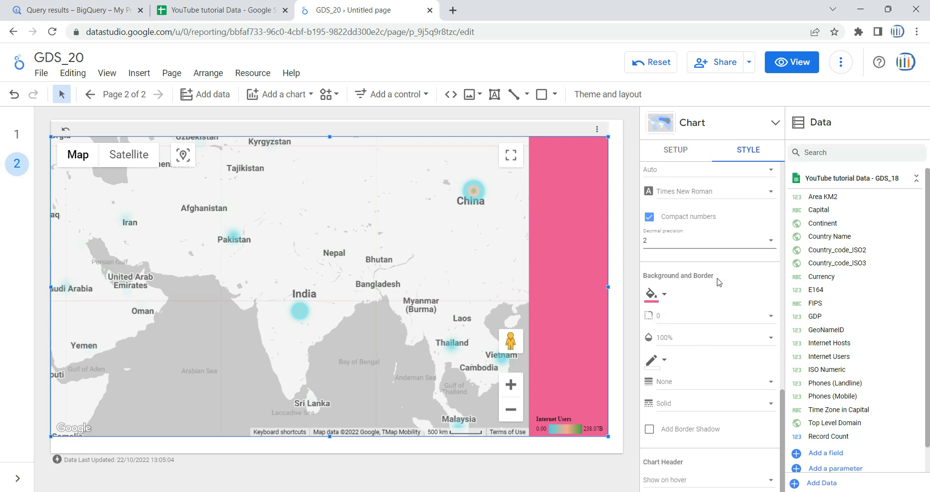
Set the chart's border radius to 4 and its background opacity to 70%
click(688, 322)
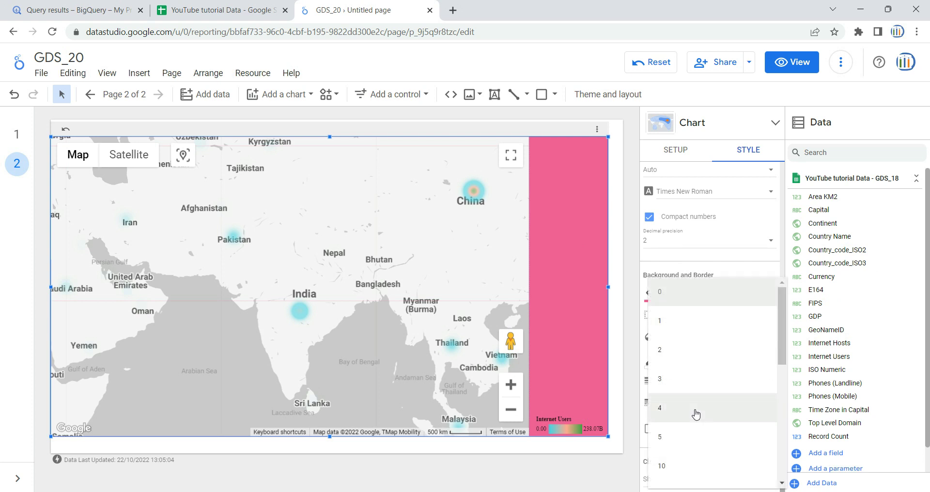
click(696, 414)
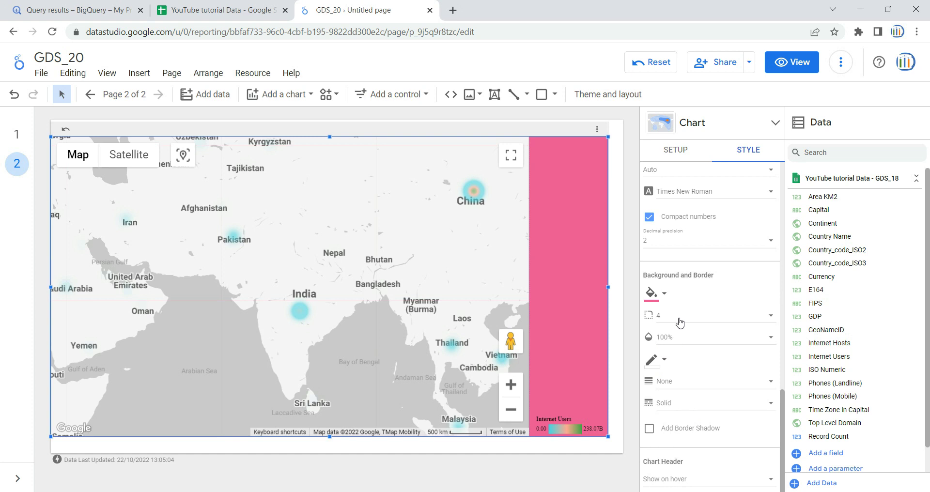
click(696, 338)
click(699, 342)
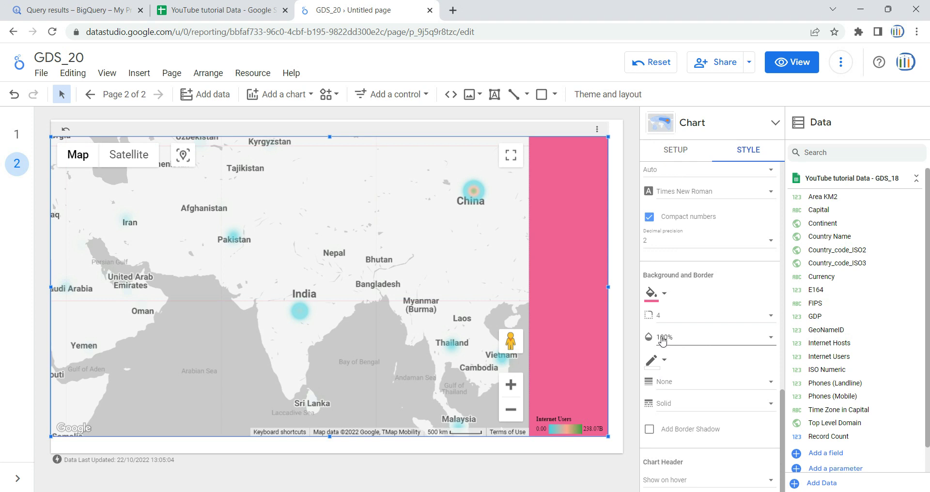
click(693, 340)
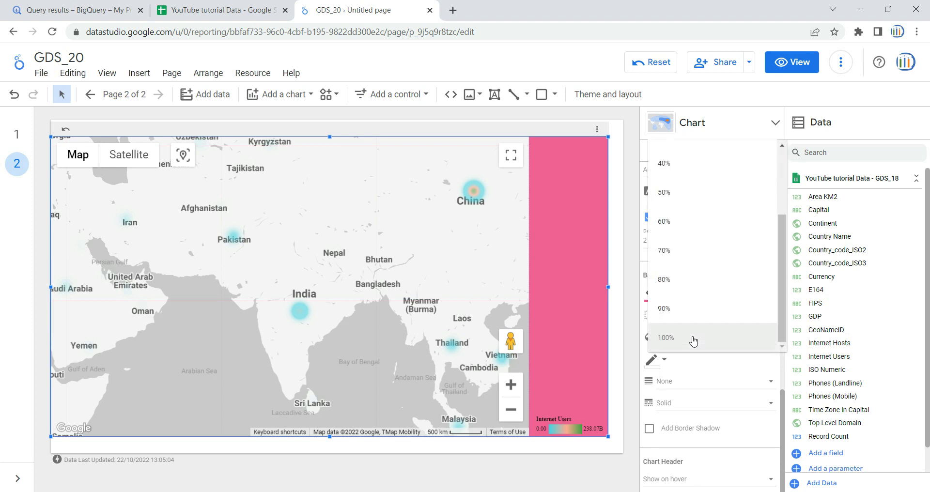
click(690, 250)
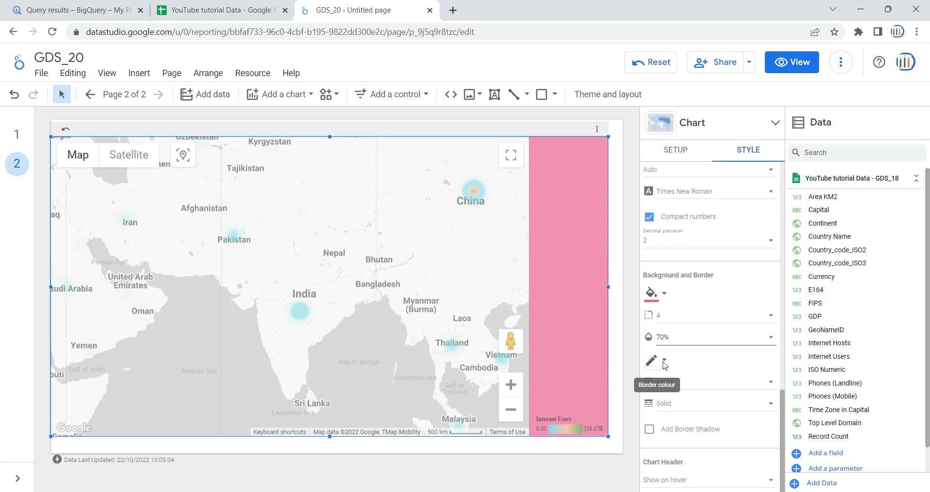
Give the chart a yellow border with a weight of 4
click(664, 365)
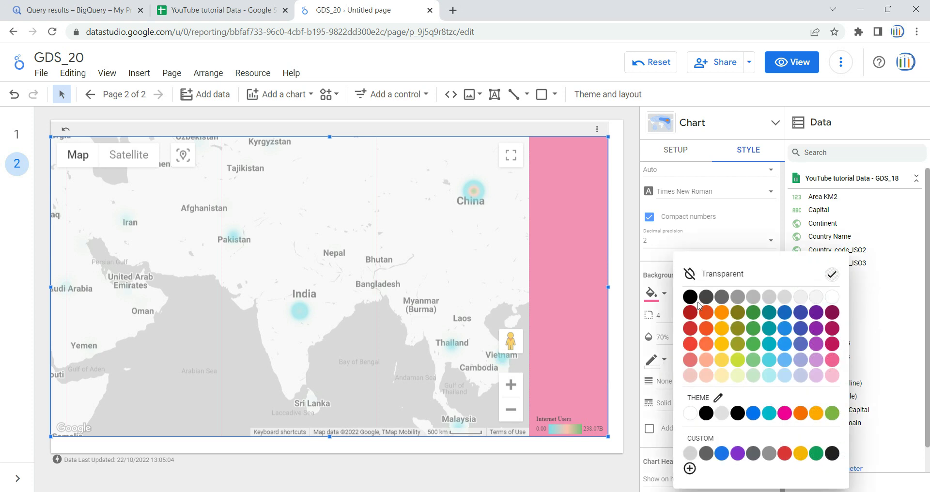
click(722, 344)
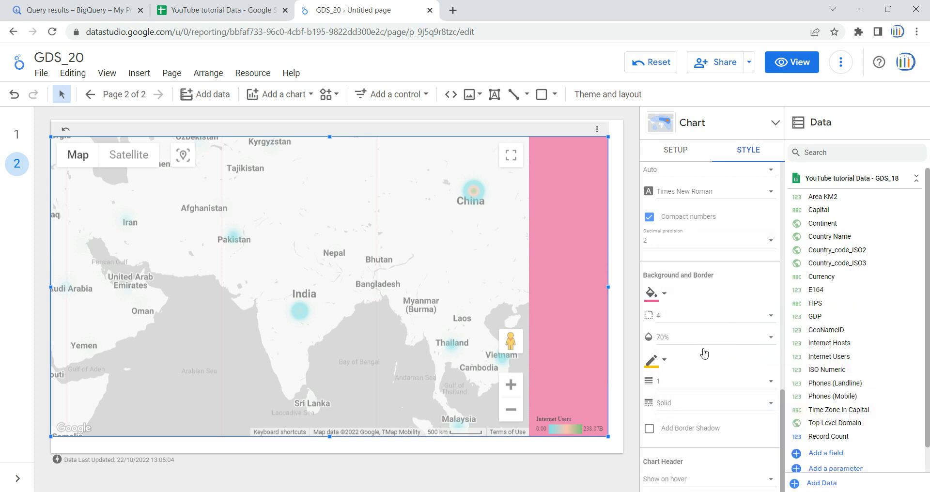
click(659, 386)
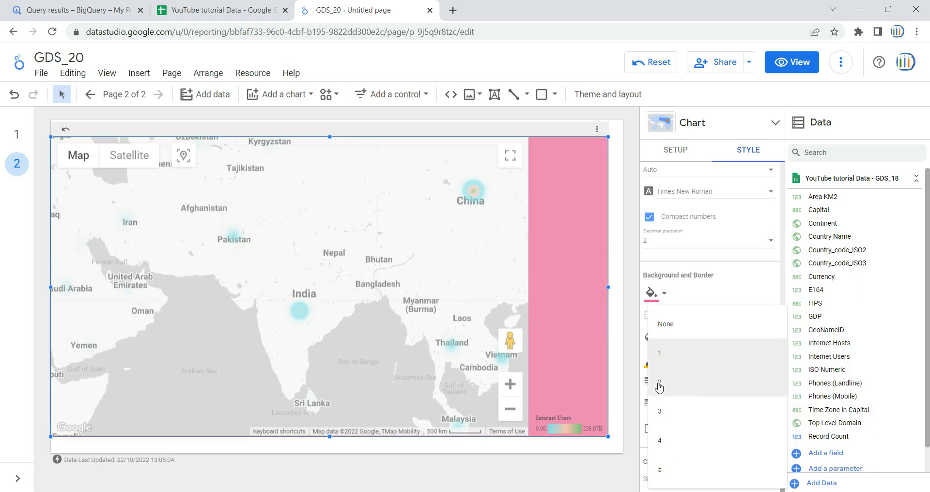
click(685, 441)
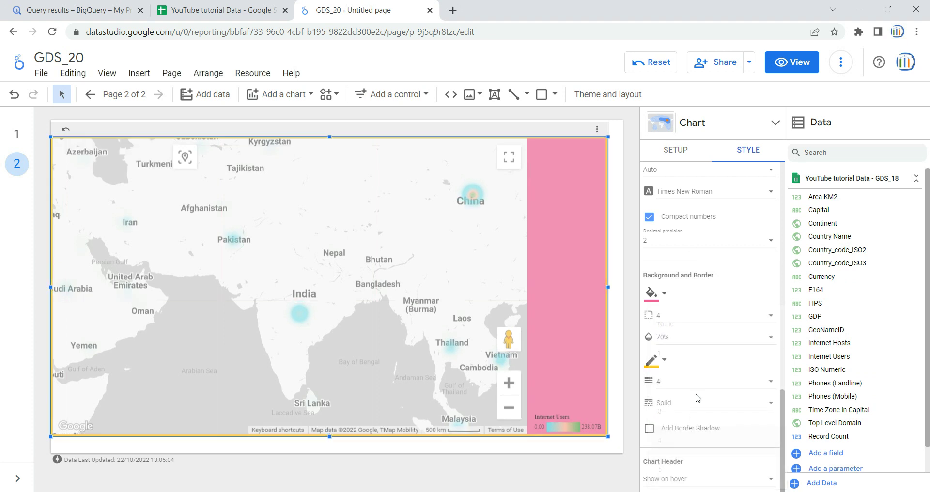
Change the chart's border style to Dotted
scroll(698, 398, down, 3)
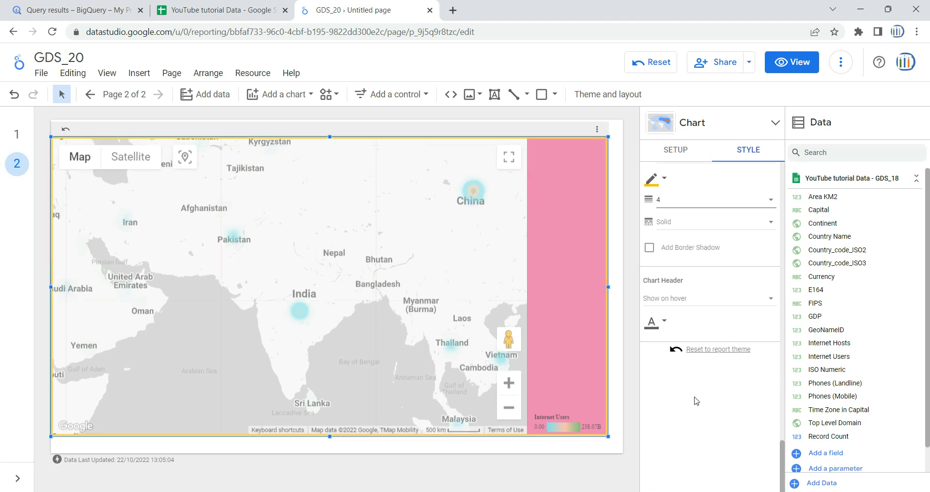
click(697, 285)
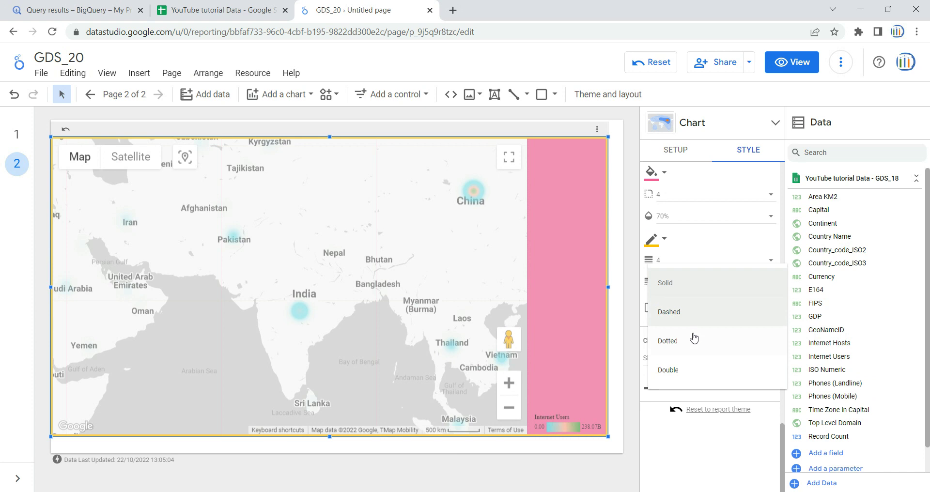
click(693, 339)
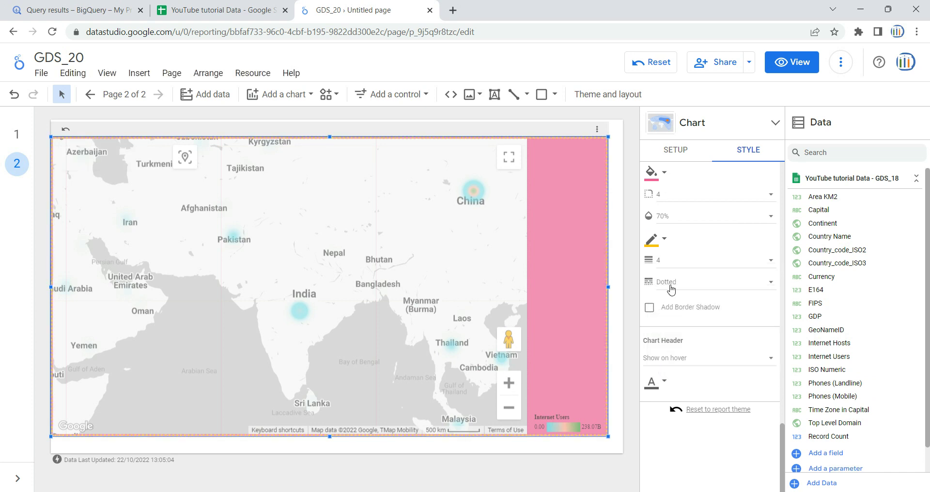
click(671, 290)
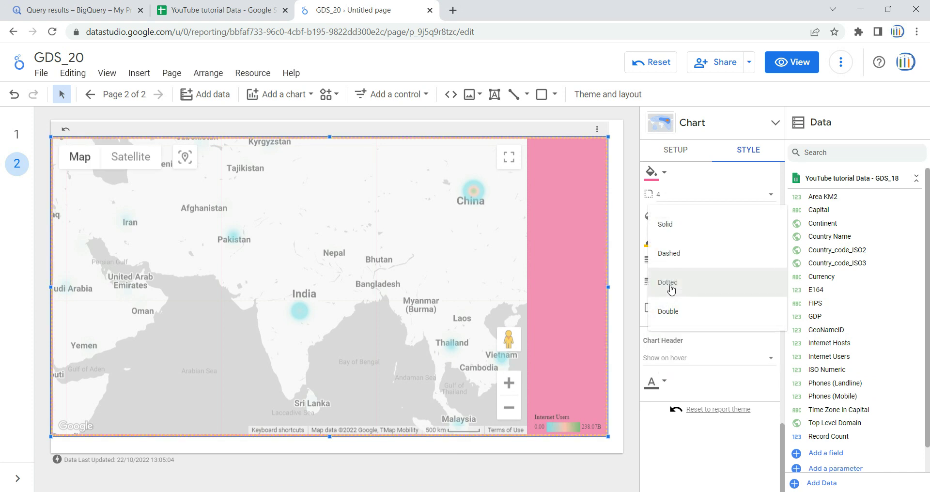
click(639, 348)
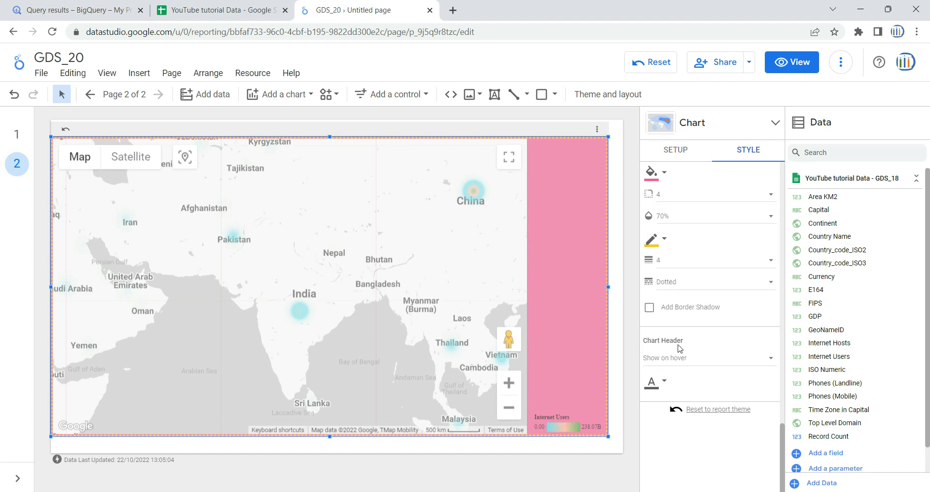
Set the chart header to Do not show and switch the report to view mode
click(697, 364)
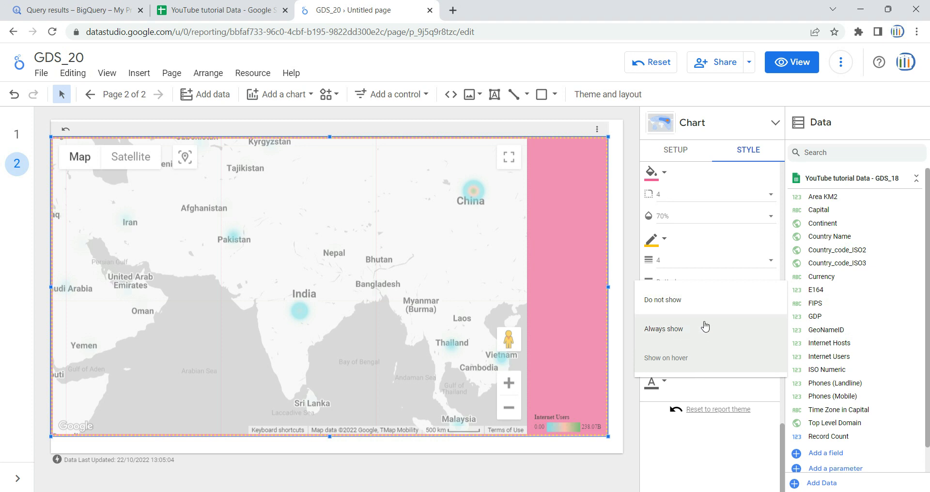
click(691, 307)
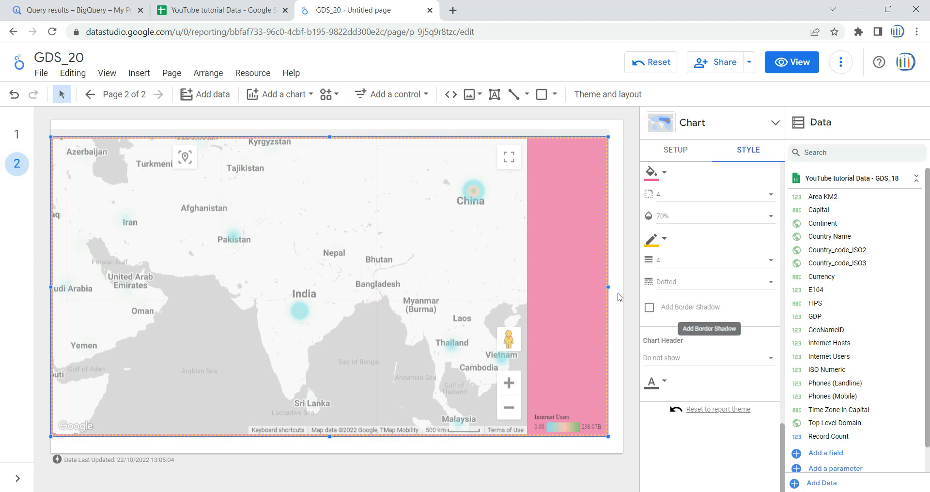
click(786, 72)
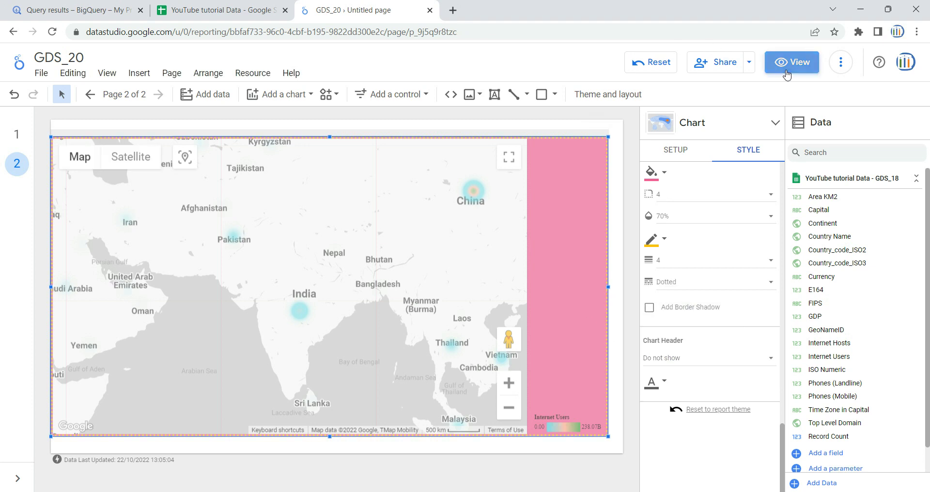